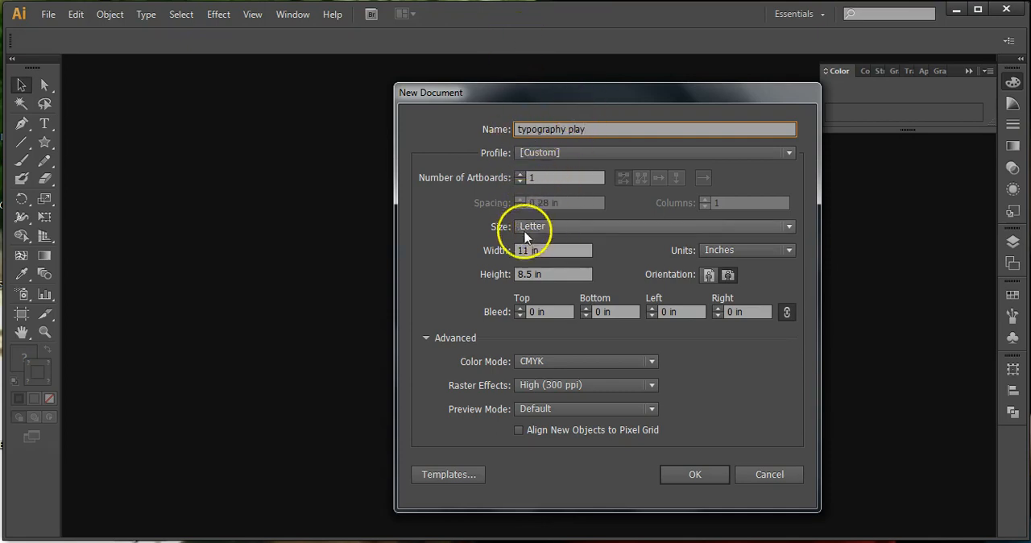
# Create the typography play document as a portrait Letter page, 8.5 by 11 inches.
pyautogui.click(708, 276)
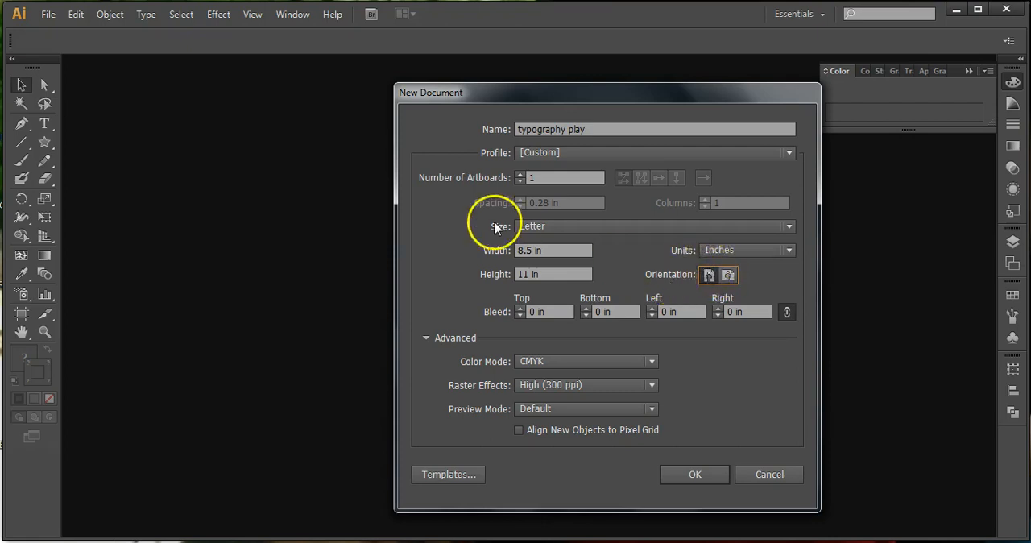
pyautogui.click(685, 479)
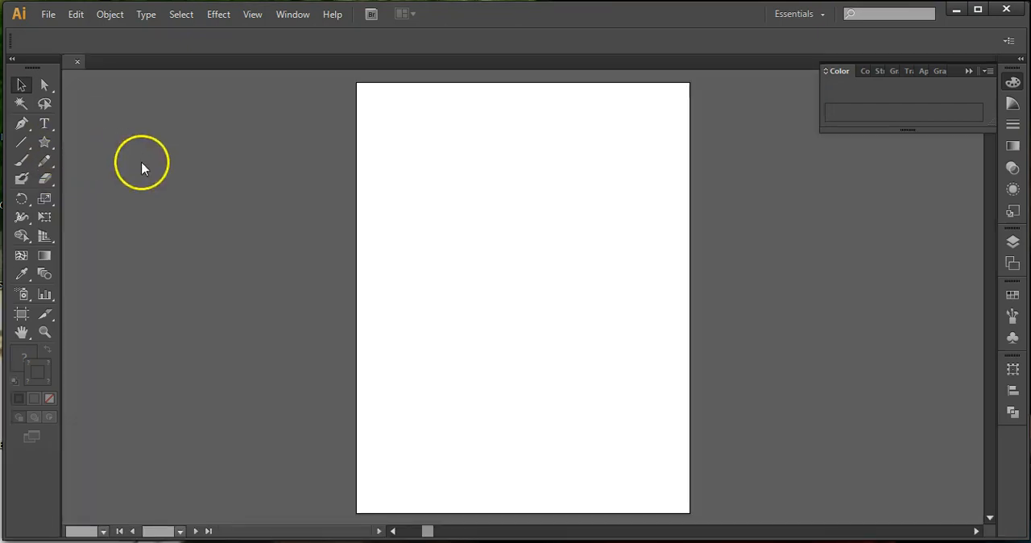
# Add the point text "Mutate" near the upper left corner of the artboard.
pyautogui.click(46, 124)
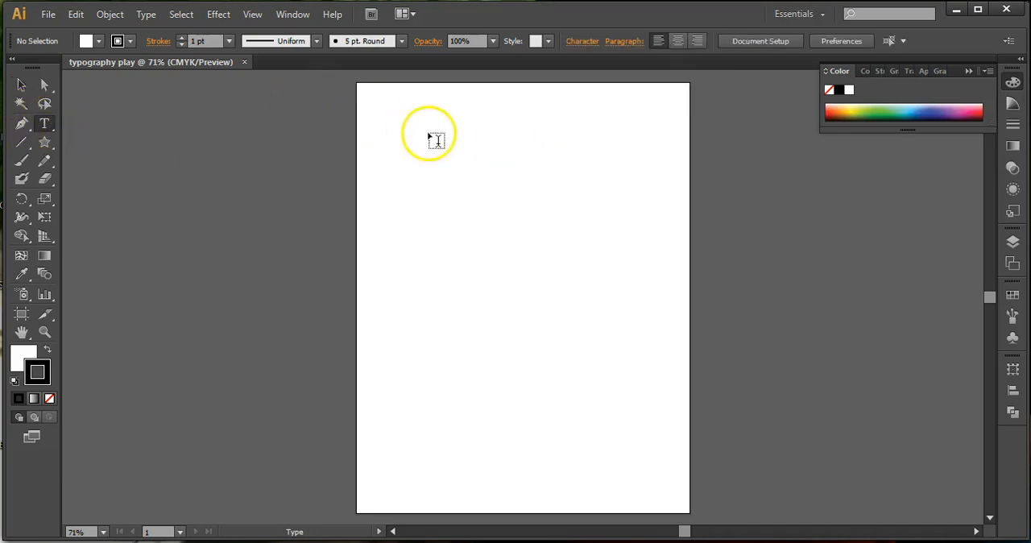
pyautogui.click(405, 128)
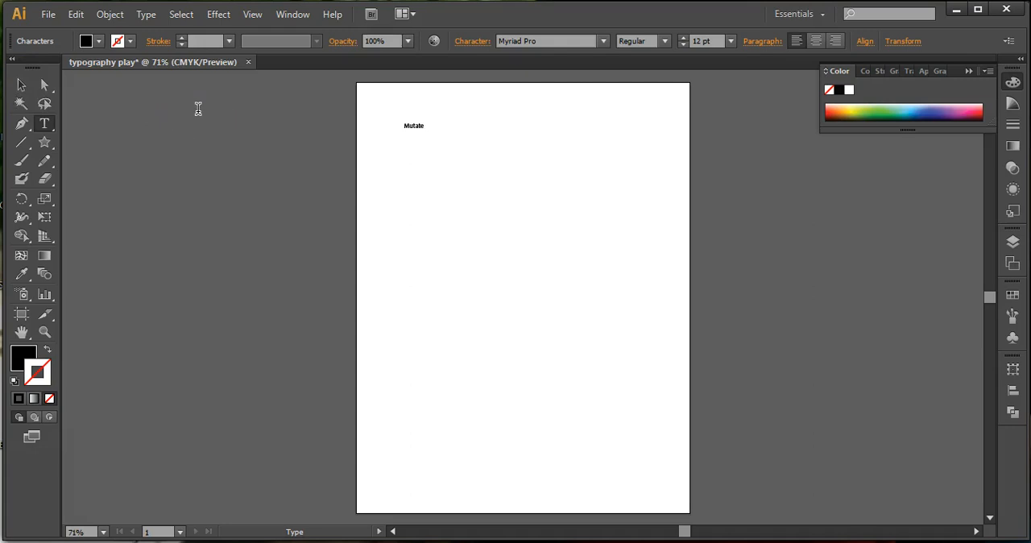
pyautogui.click(551, 41)
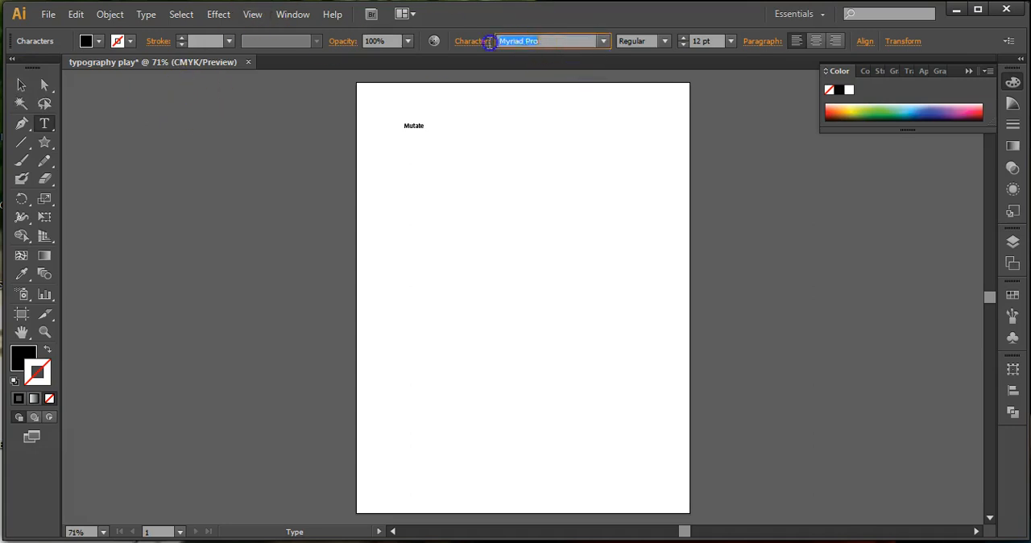
pyautogui.click(19, 86)
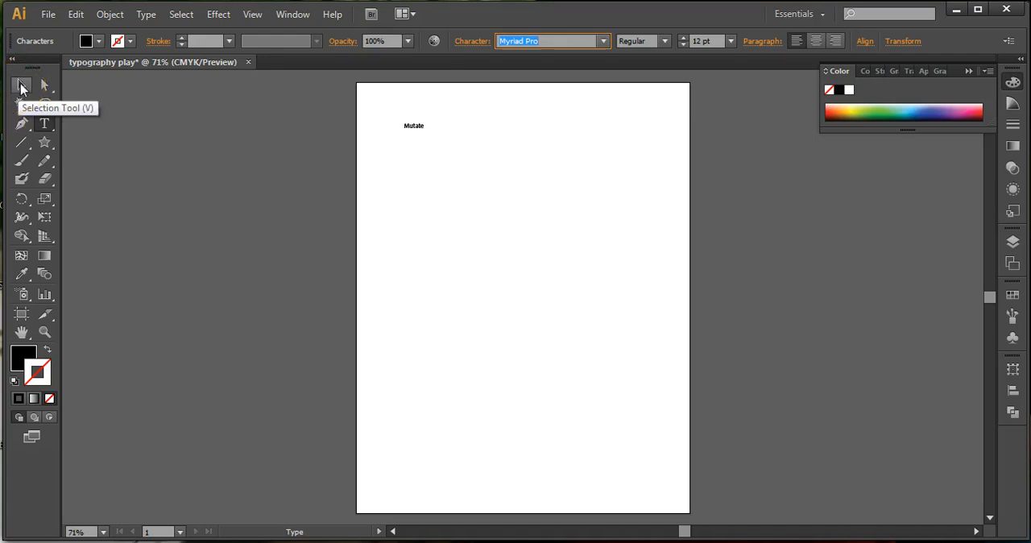
pyautogui.click(19, 87)
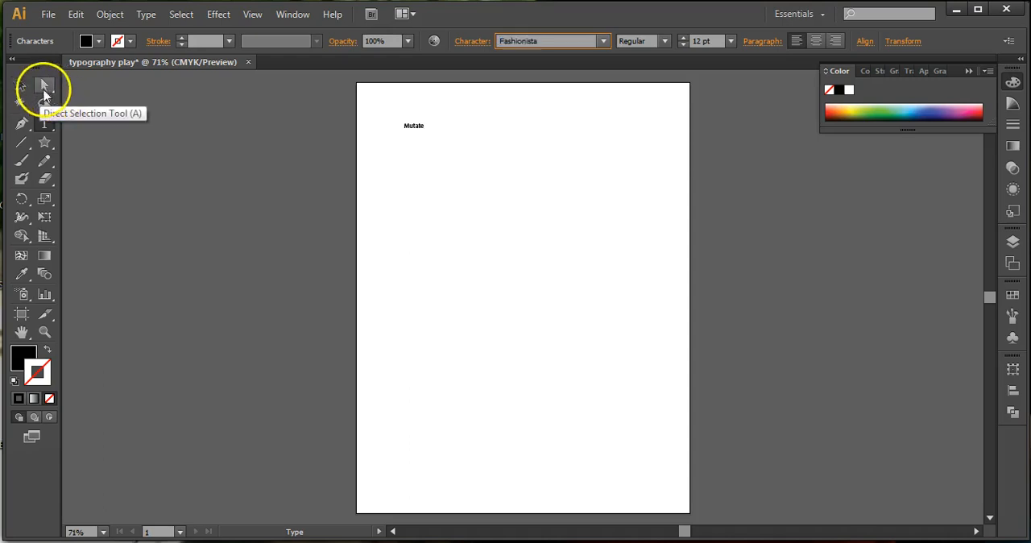
# Enlarge the Mutate text proportionally to about 145.5 pt and move it to the middle of the artboard.
pyautogui.click(21, 84)
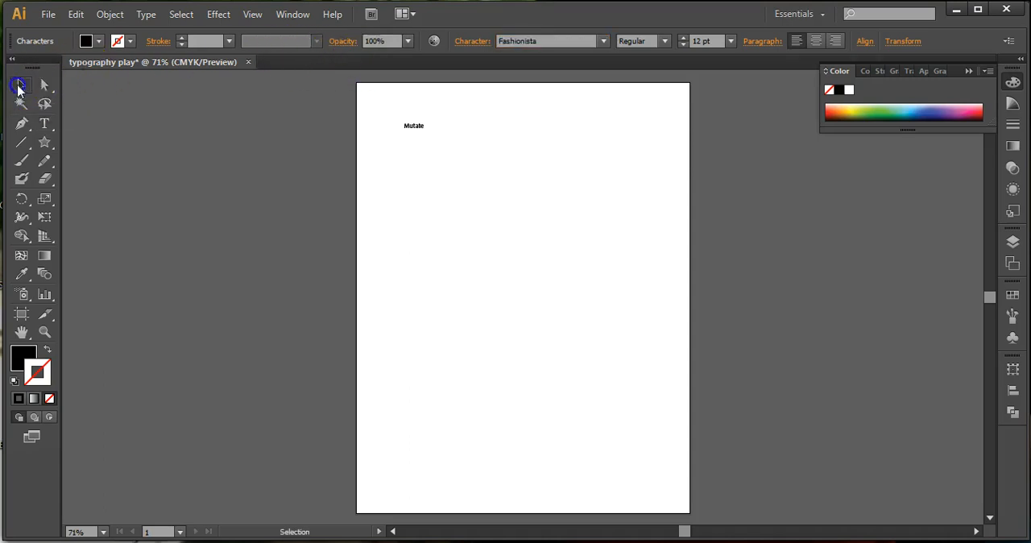
pyautogui.moveTo(425, 133); pyautogui.dragTo(640, 269)
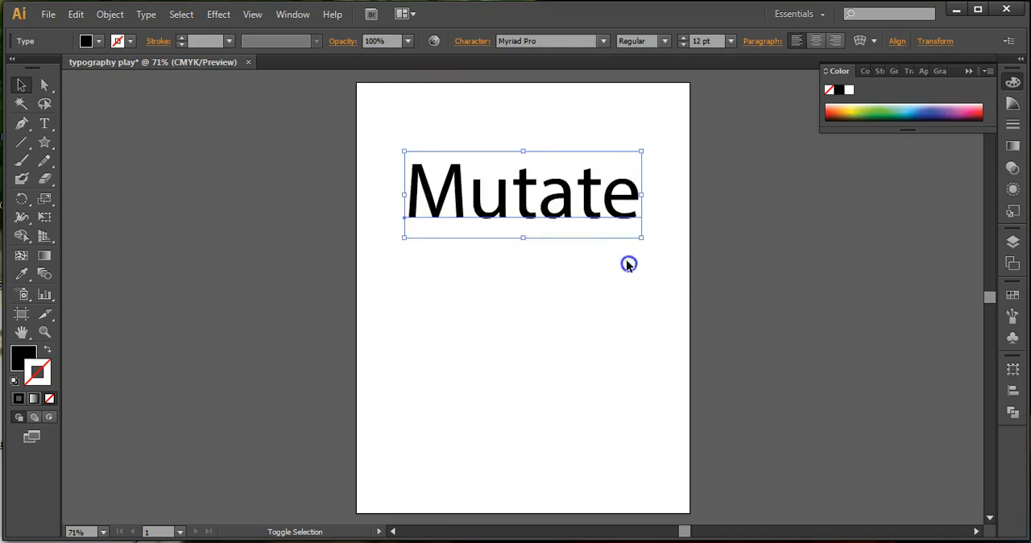
pyautogui.moveTo(522, 207); pyautogui.dragTo(523, 294)
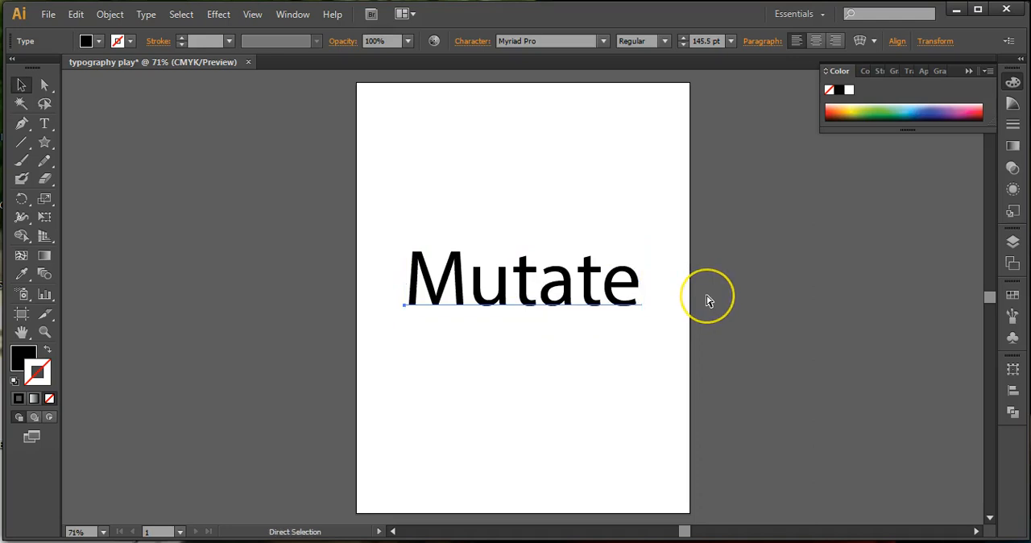
pyautogui.hotkey('ctrl', '1')
pyautogui.hotkey('ctrl', '+')
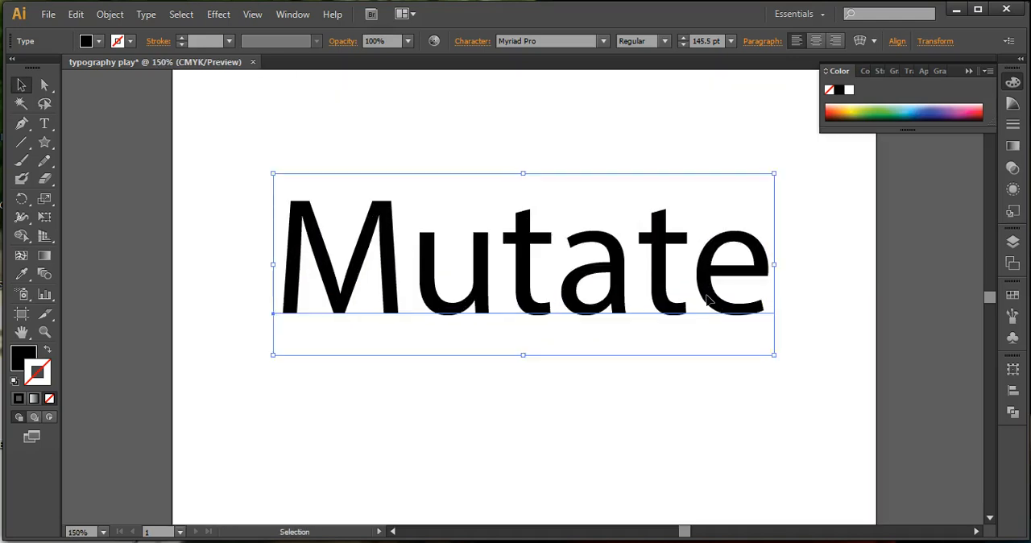
pyautogui.press('ctrl')
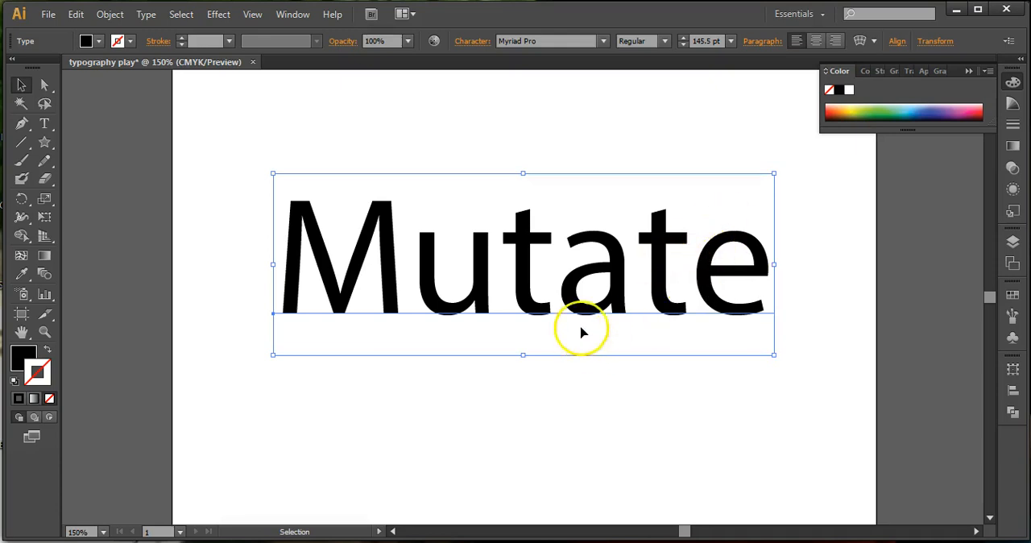
pyautogui.rightClick(331, 301)
pyautogui.moveTo(331, 301)
pyautogui.mouseDown()
pyautogui.moveTo(317, 305)
pyautogui.moveTo(337, 310)
pyautogui.mouseUp()
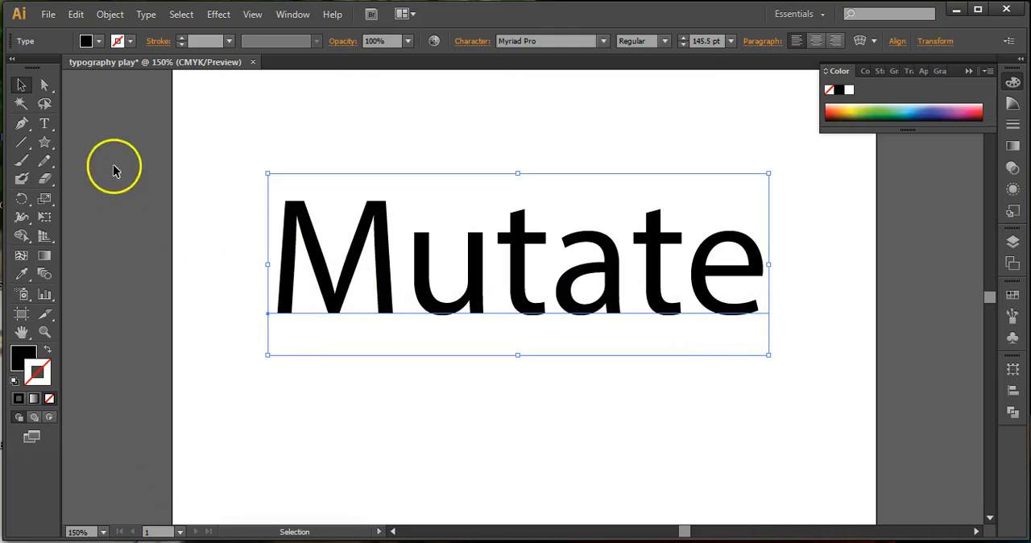
# Replace the word Mutate with MUTATE in capital letters.
pyautogui.click(45, 123)
pyautogui.click(350, 244)
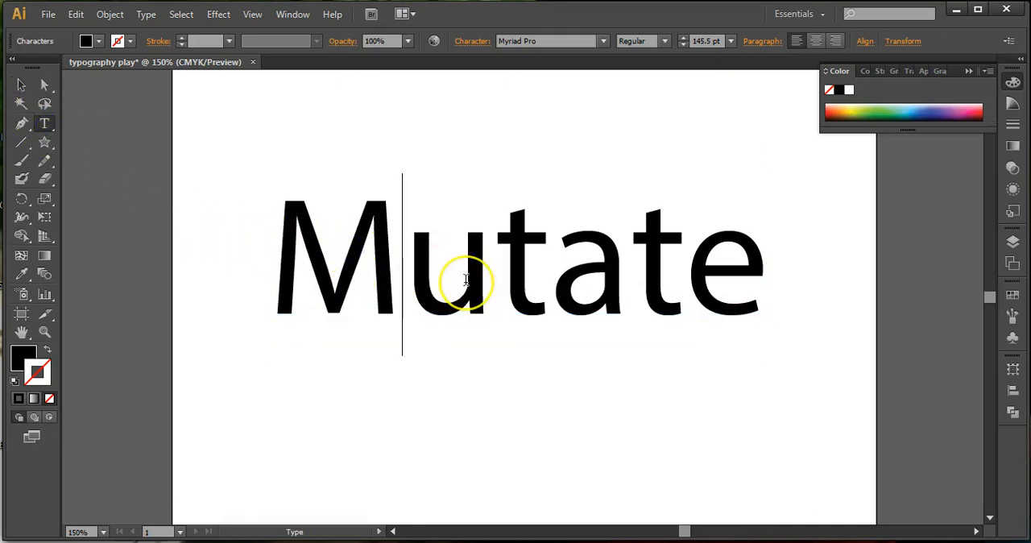
pyautogui.press('BackSpace')
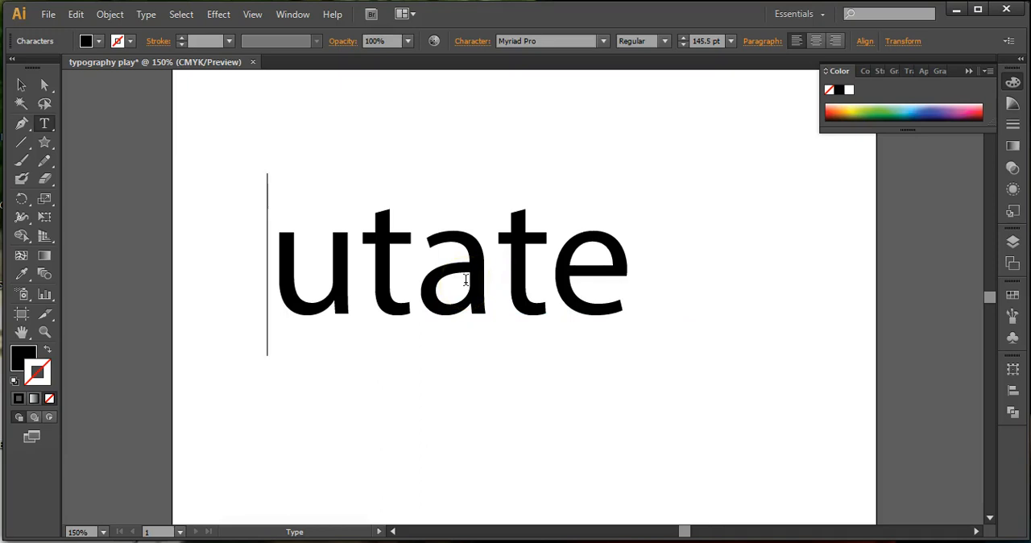
pyautogui.write('M')
pyautogui.press('Right')
pyautogui.press('Right')
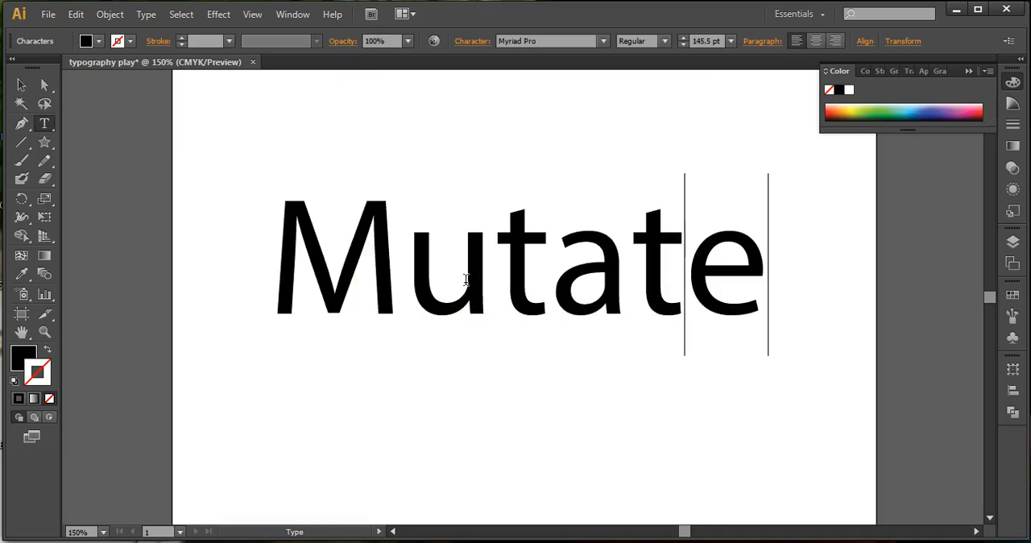
pyautogui.press('BackSpace')
pyautogui.press('BackSpace')
pyautogui.press('BackSpace')
pyautogui.press('BackSpace')
pyautogui.press('BackSpace')
pyautogui.press('BackSpace')
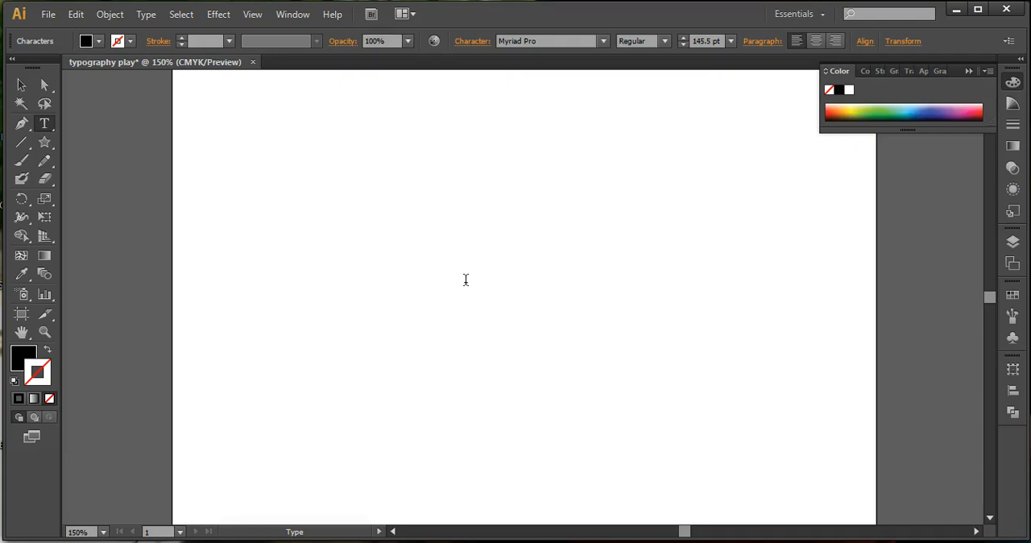
pyautogui.write('MUT')
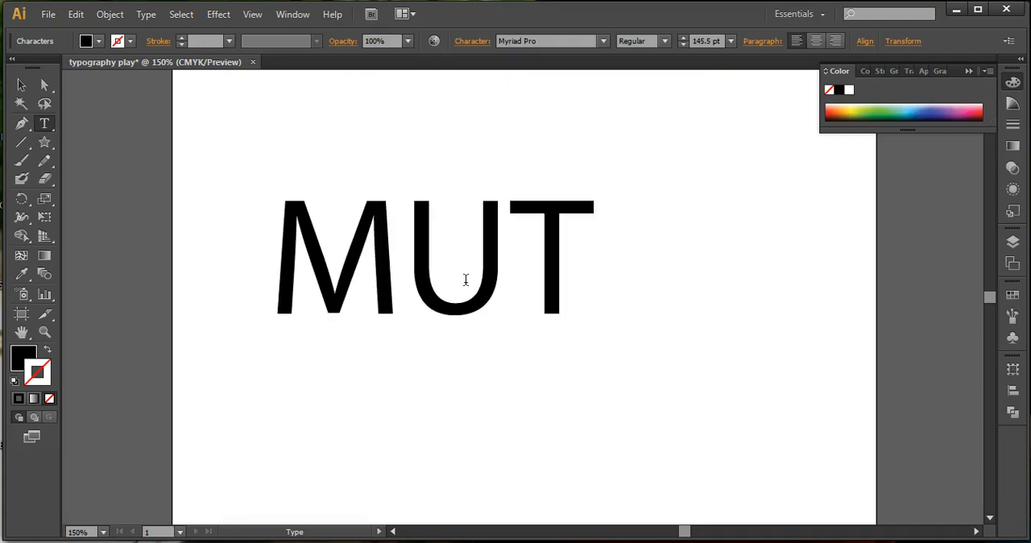
pyautogui.write('A')
pyautogui.press('BackSpace')
pyautogui.press('BackSpace')
pyautogui.press('BackSpace')
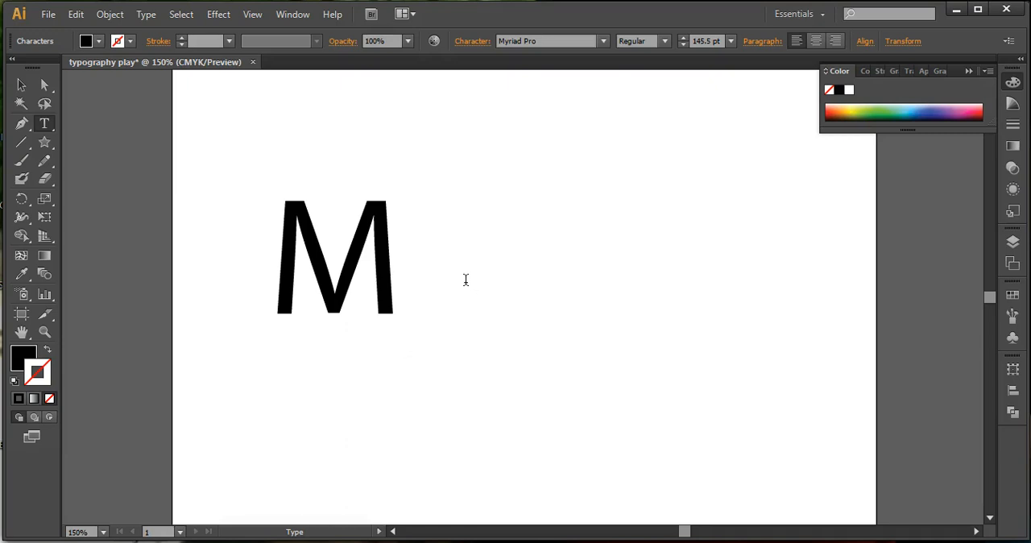
pyautogui.write('UTATE')
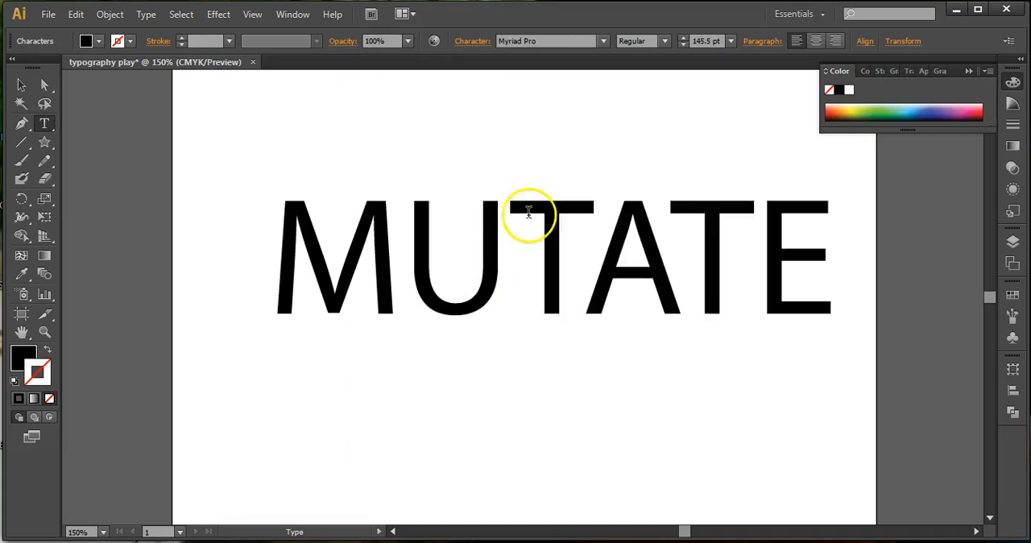
# Select the whole word MUTATE and browse the available font styles and font families.
pyautogui.moveTo(816, 271); pyautogui.dragTo(328, 296)
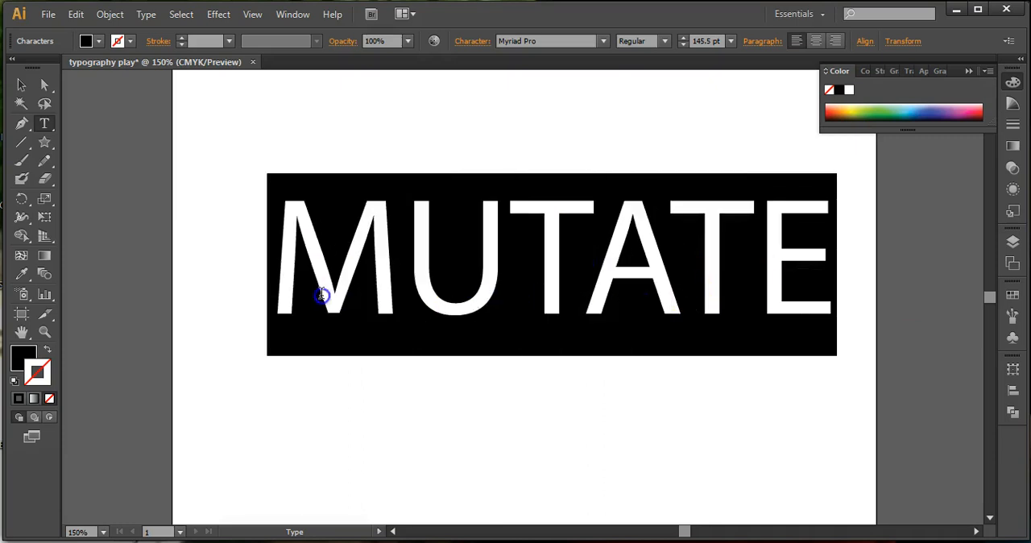
pyautogui.click(664, 42)
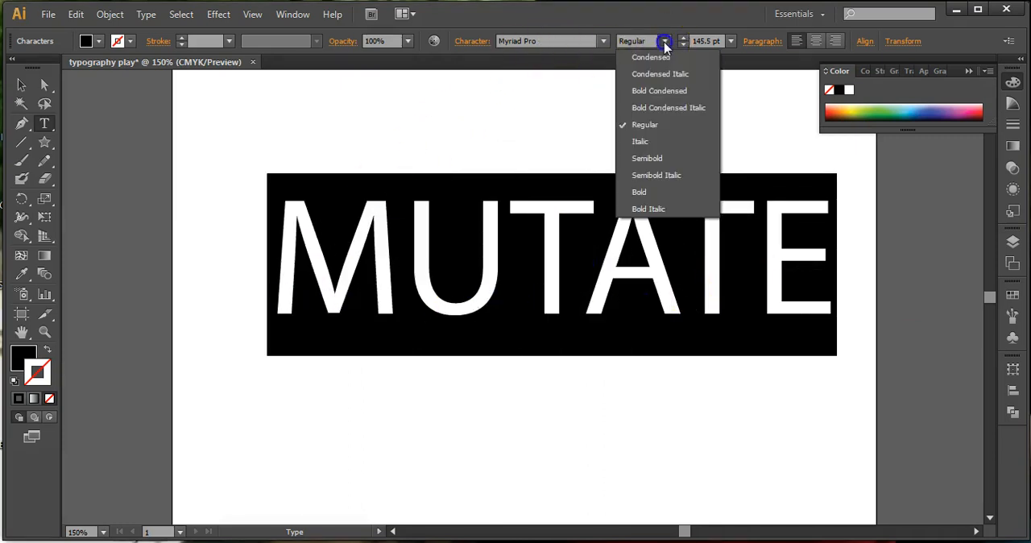
pyautogui.click(589, 46)
pyautogui.click(603, 41)
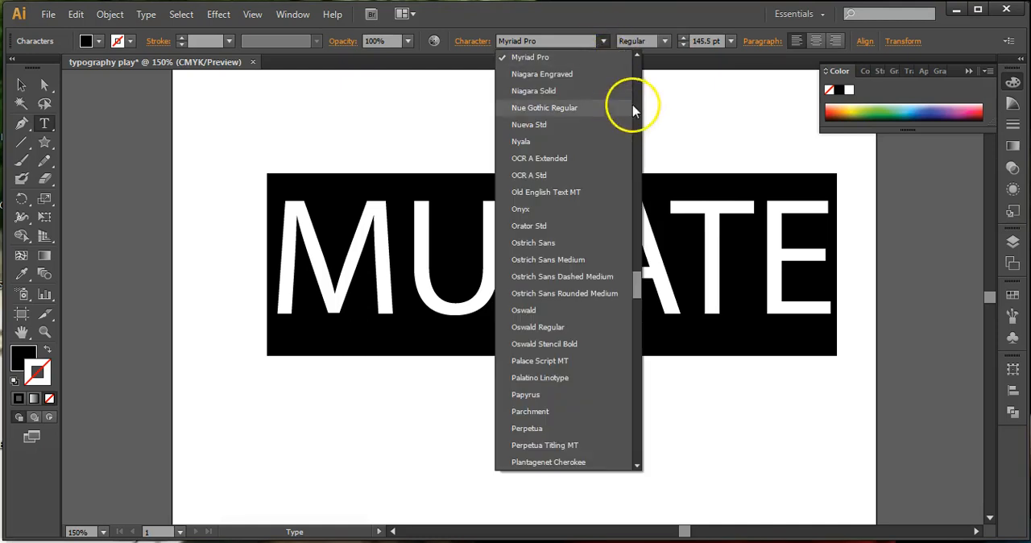
pyautogui.moveTo(640, 285); pyautogui.dragTo(655, 158)
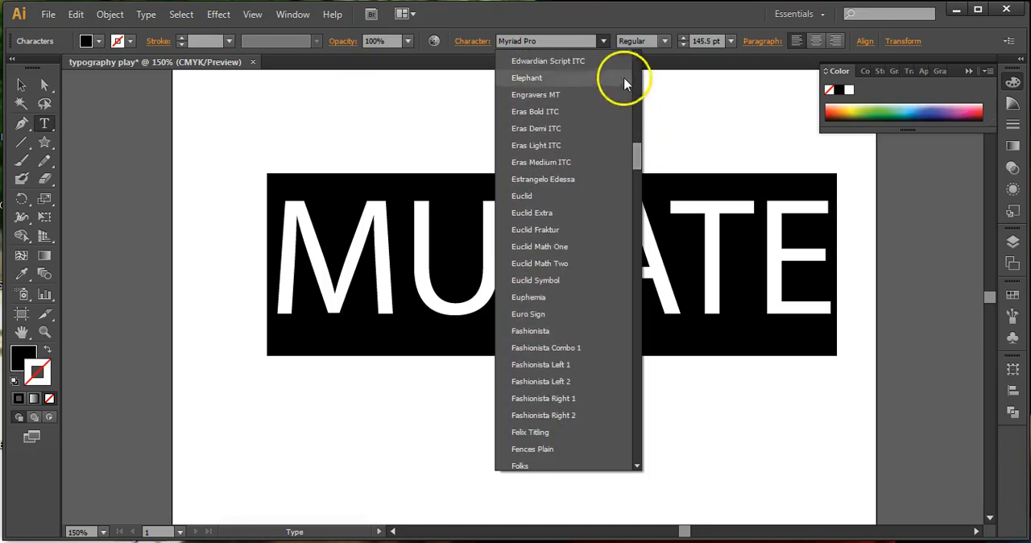
pyautogui.click(603, 39)
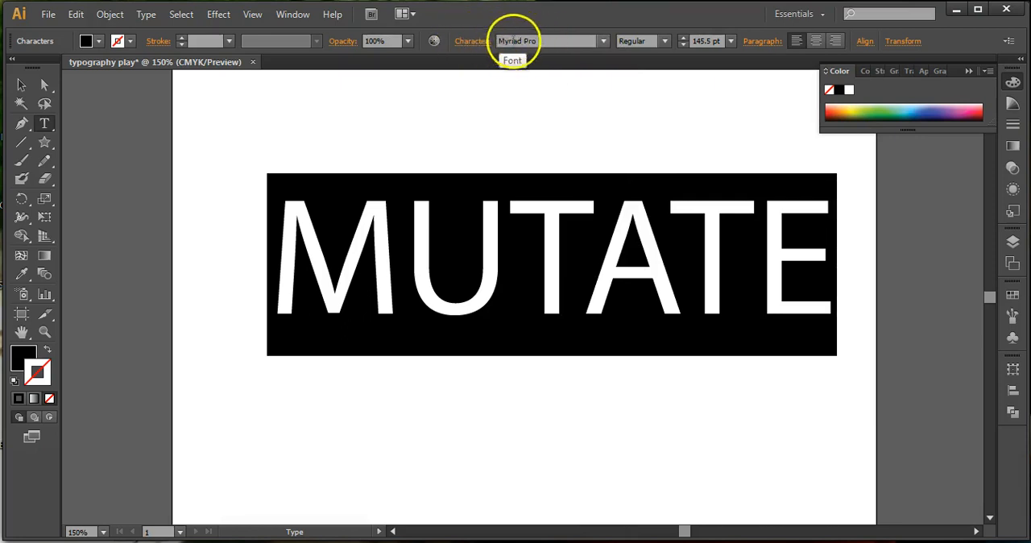
# Preview successive fonts on the selected word, from Niagara Engraved through Oswald Stencil Bold.
pyautogui.click(604, 41)
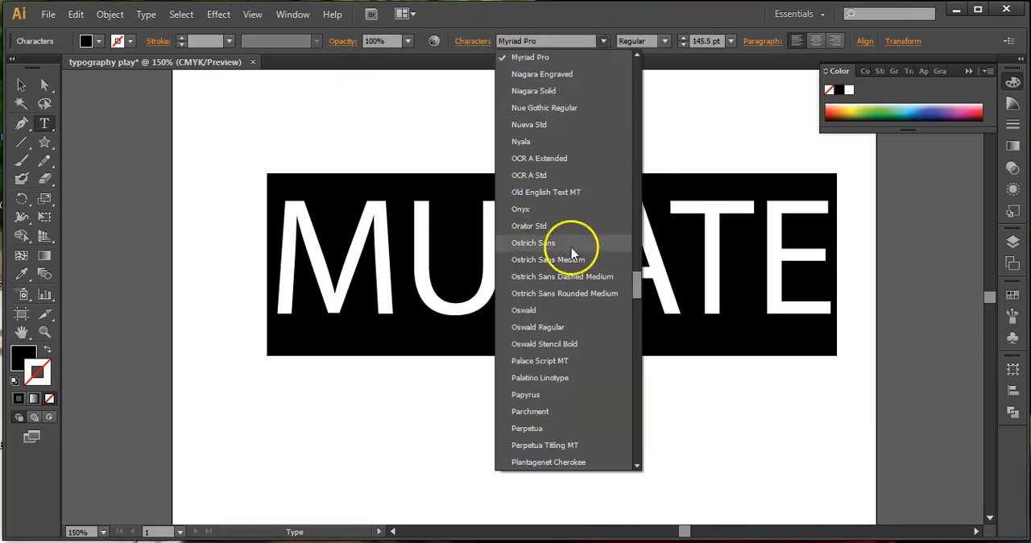
pyautogui.click(541, 41)
pyautogui.doubleClick(539, 38)
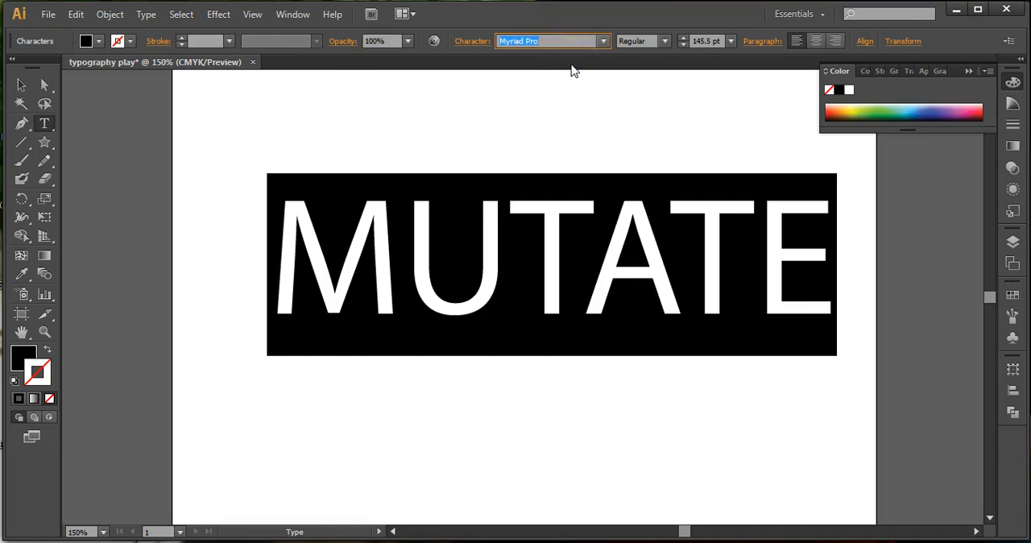
pyautogui.press('Down')
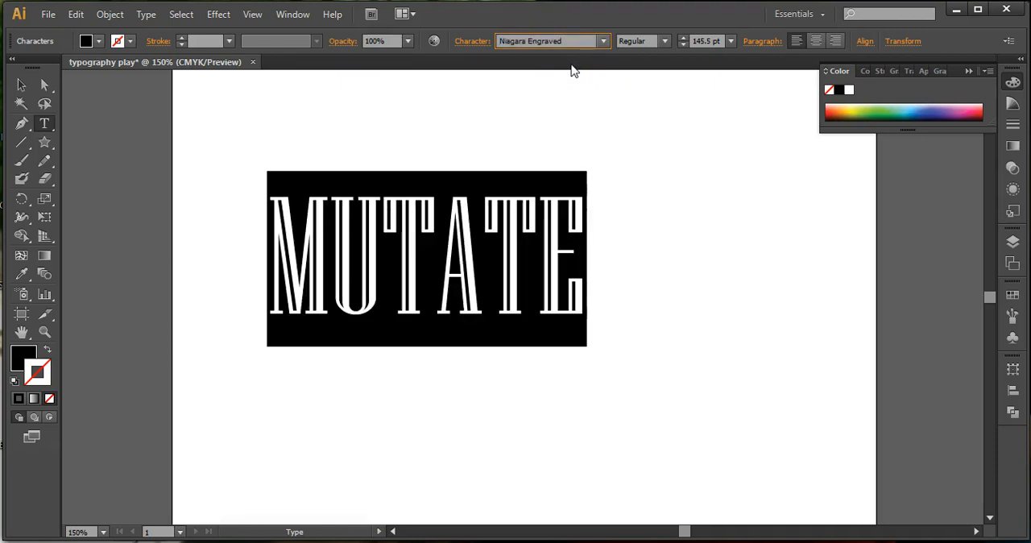
pyautogui.press('Down')
pyautogui.press('Down')
pyautogui.press('Down')
pyautogui.press('Down')
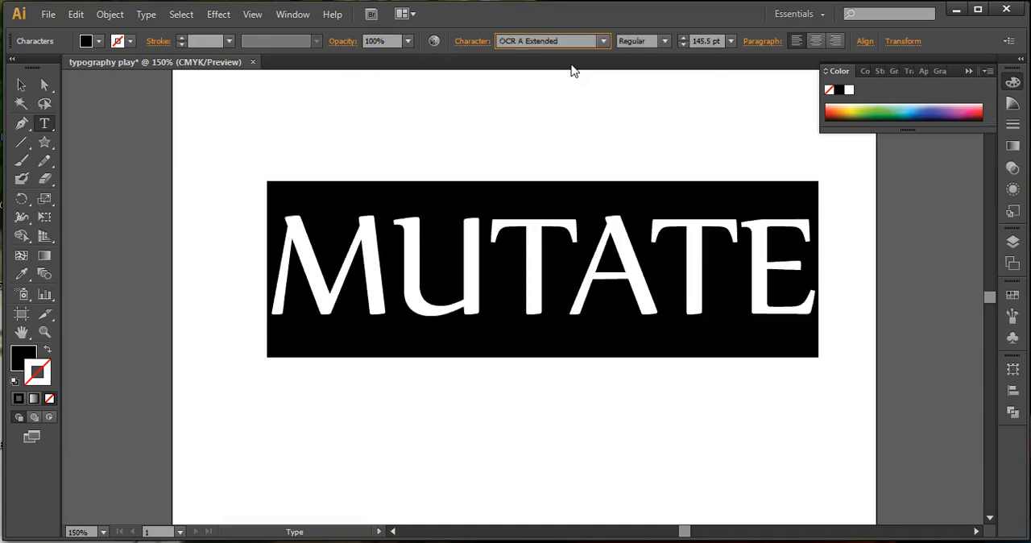
pyautogui.press('Down')
pyautogui.press('Down')
pyautogui.press('Down')
pyautogui.press('Down')
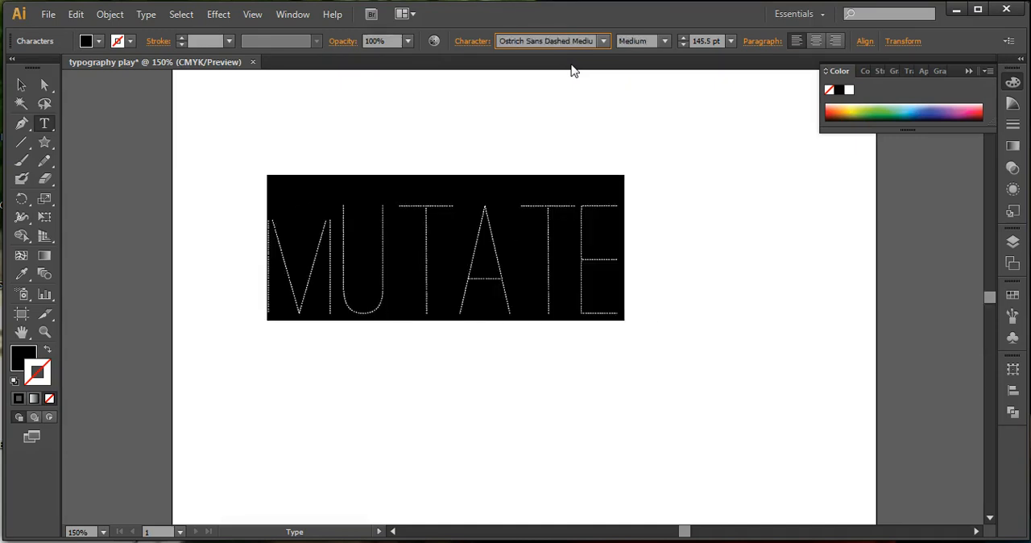
pyautogui.press('Down')
pyautogui.press('Down')
pyautogui.press('Down')
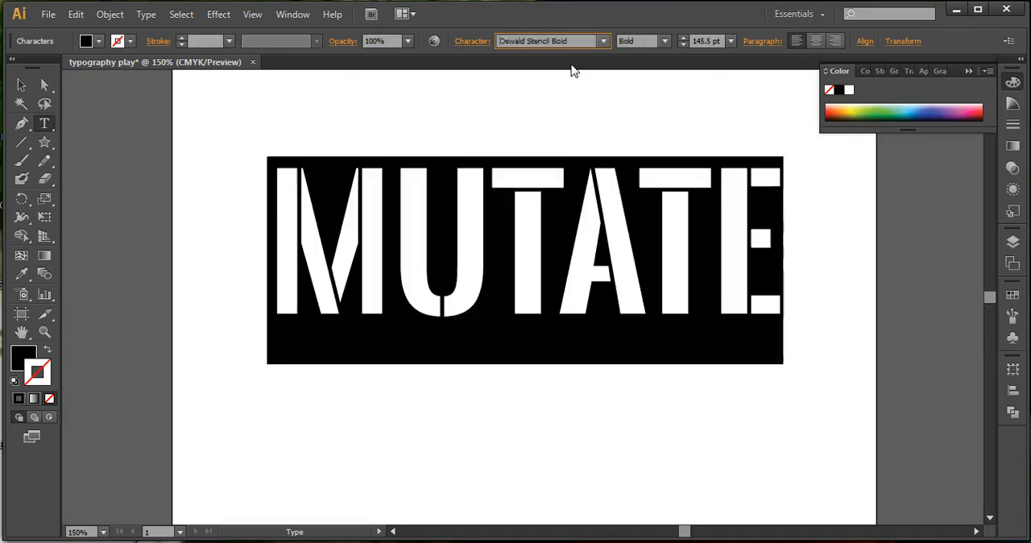
# Set the font of the word MUTATE to Impact.
pyautogui.press('Up')
pyautogui.press('Up')
pyautogui.press('Down')
pyautogui.press('Down')
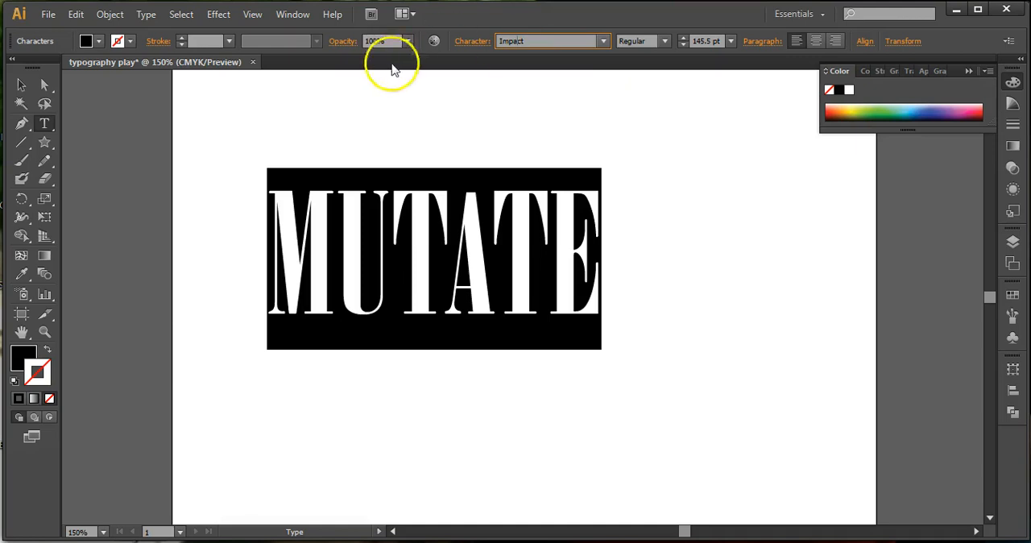
pyautogui.press('Return')
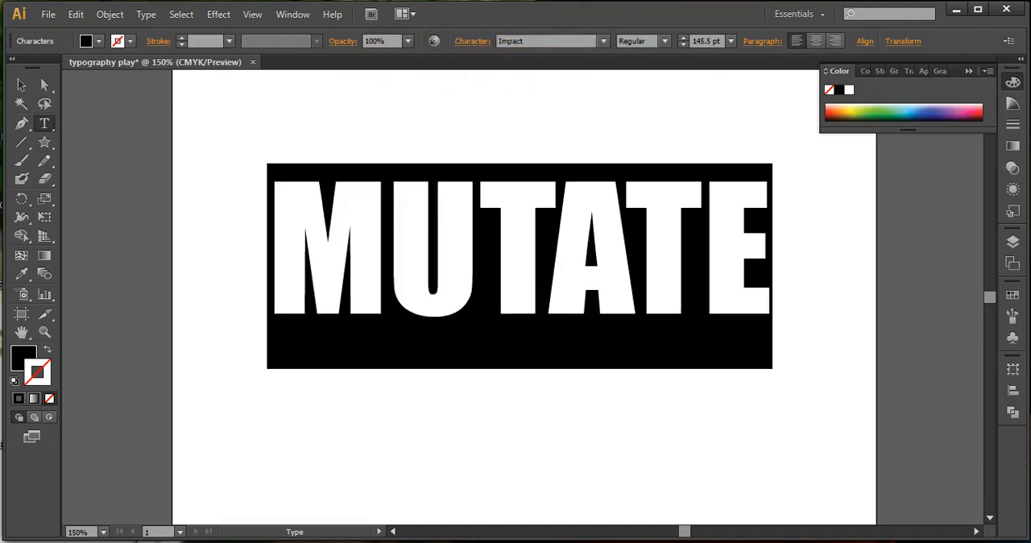
# Select the word MUTATE as a whole object and convert its live text to outlines.
pyautogui.click(22, 85)
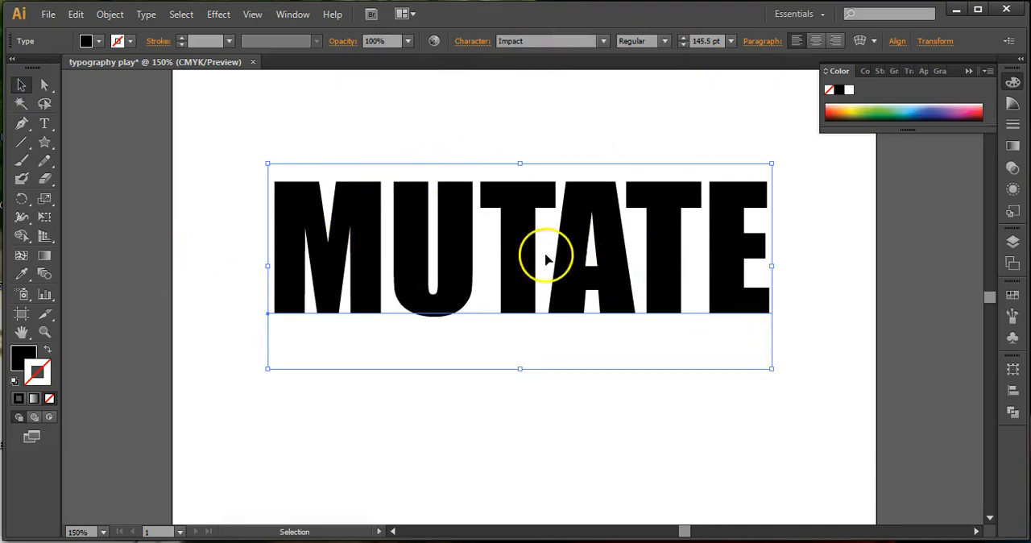
pyautogui.click(349, 228)
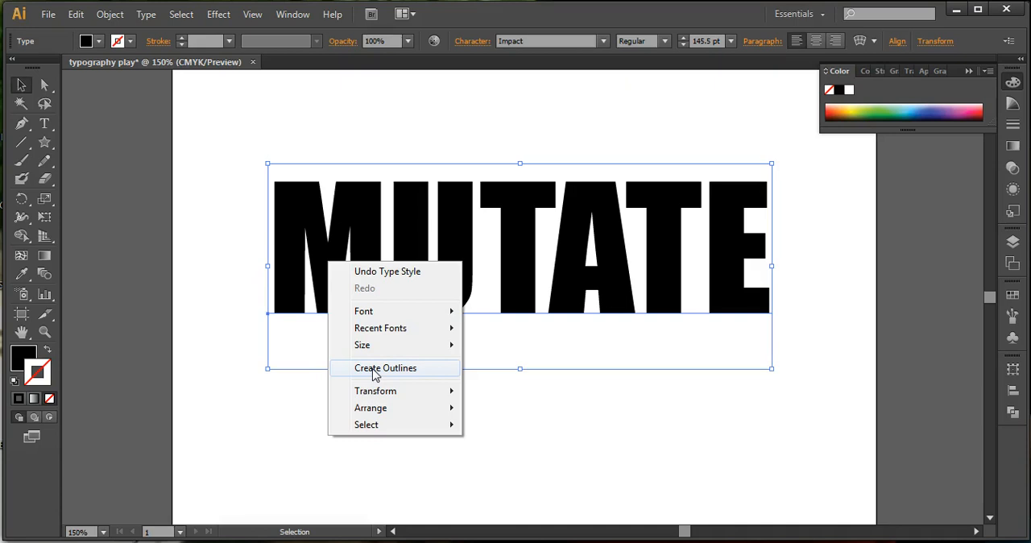
pyautogui.click(111, 14)
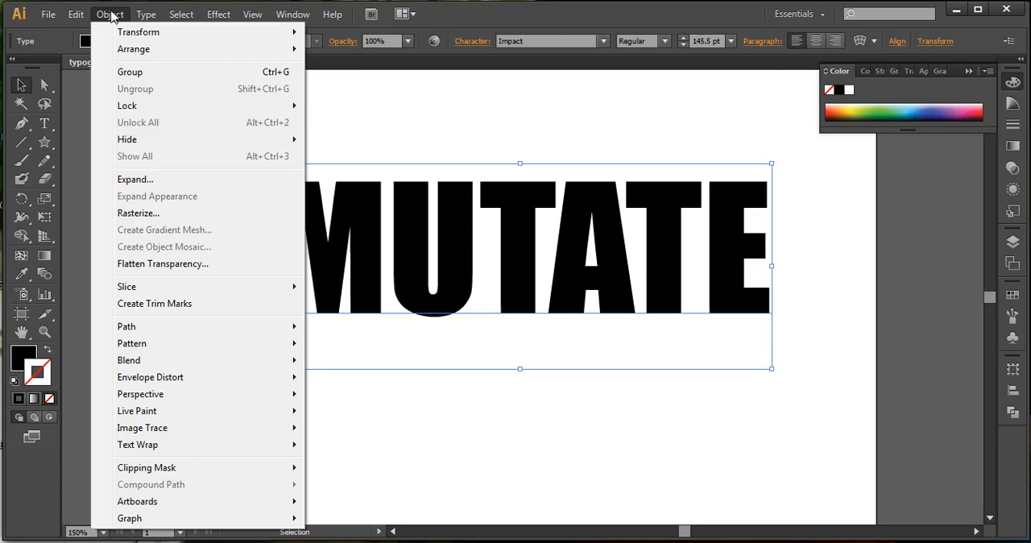
pyautogui.click(144, 15)
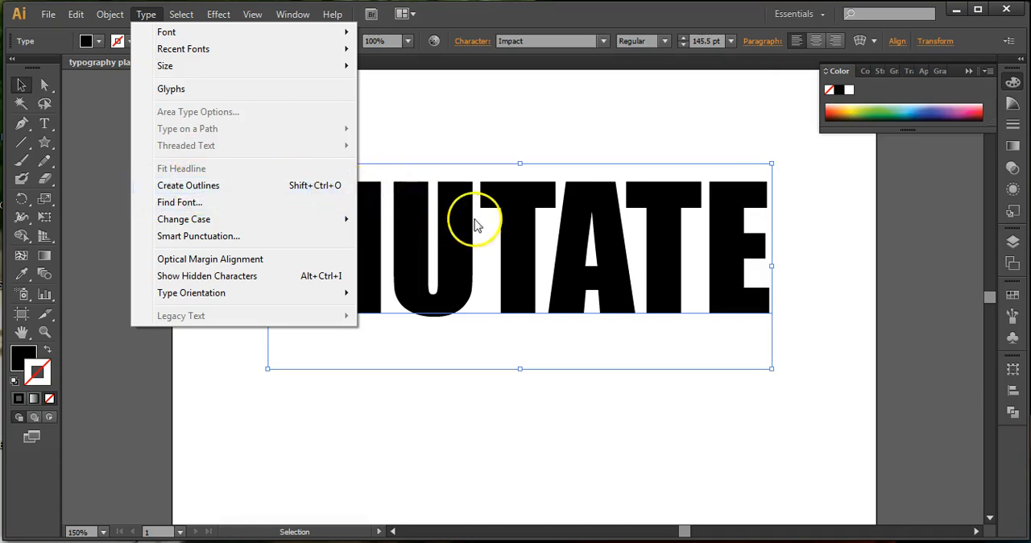
pyautogui.rightClick(451, 228)
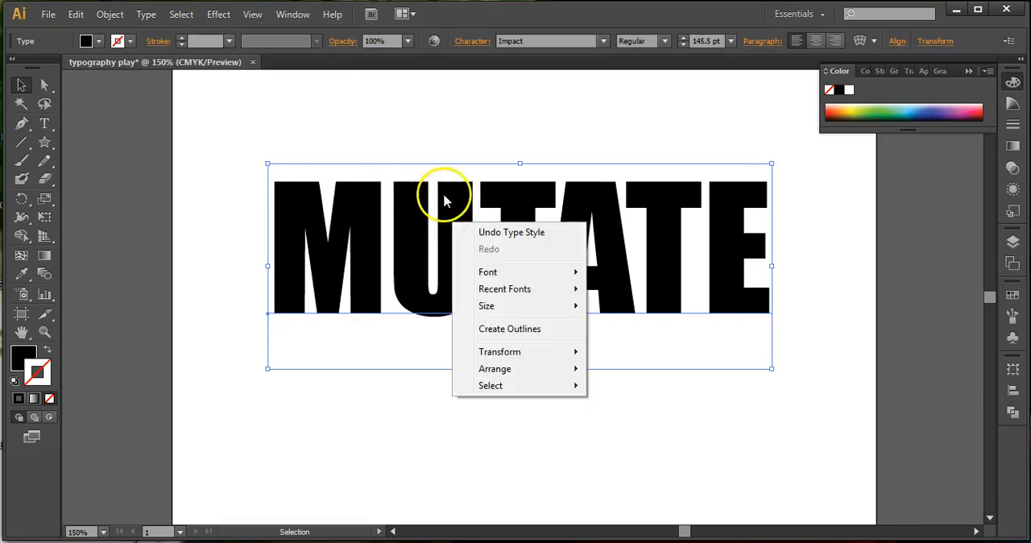
pyautogui.click(512, 329)
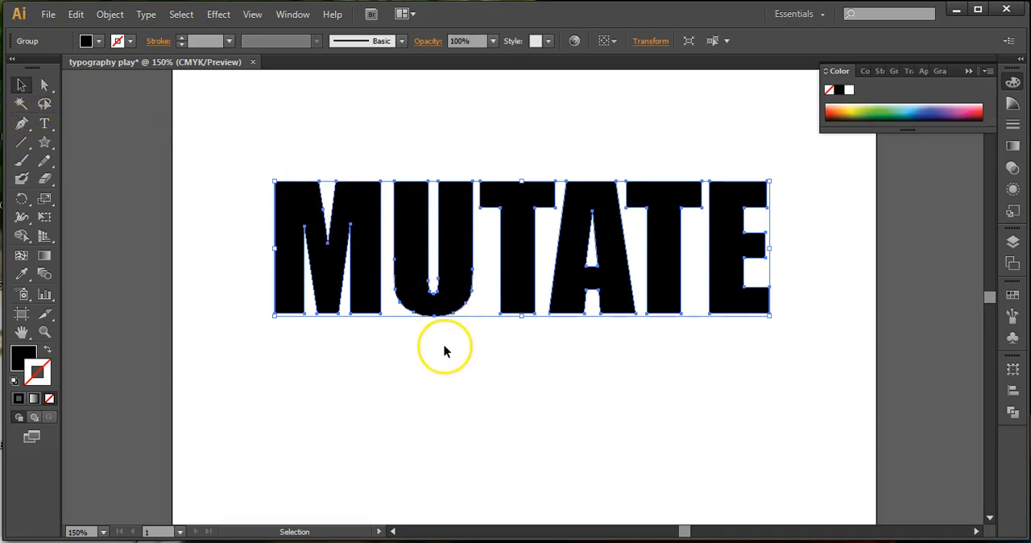
# Ungroup the outlined word MUTATE into separate letters and deselect everything.
pyautogui.click(419, 329)
pyautogui.click(424, 300)
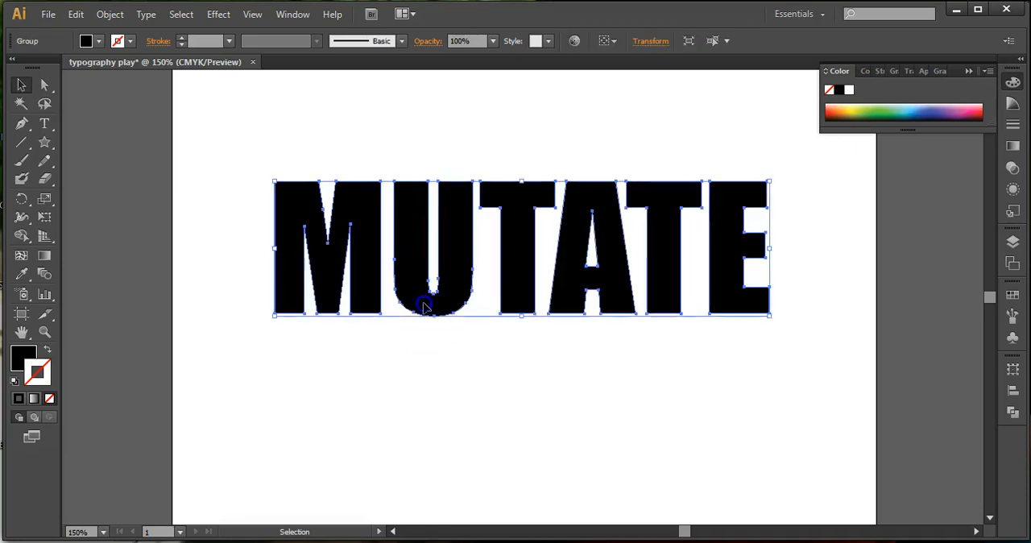
pyautogui.click(390, 368)
pyautogui.click(362, 299)
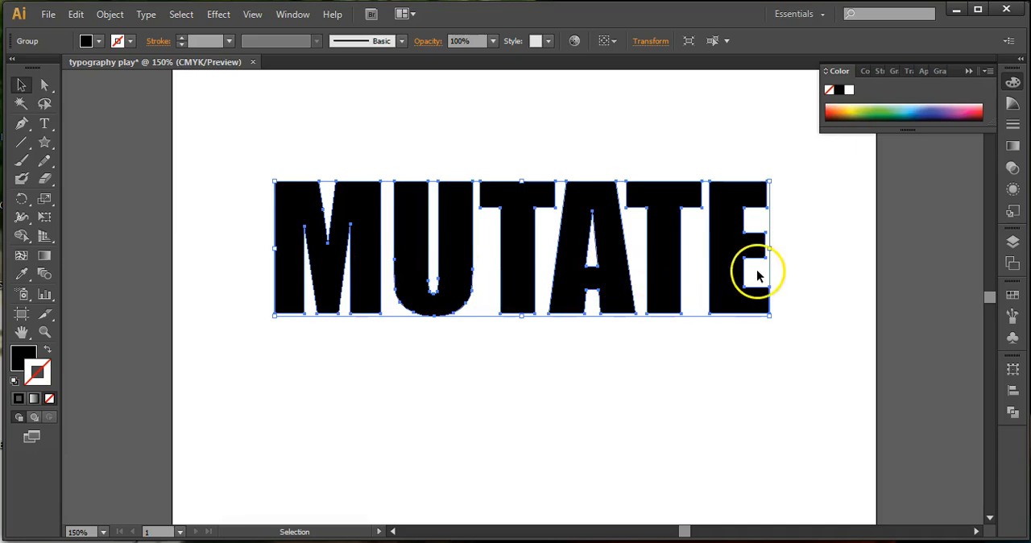
pyautogui.click(363, 343)
pyautogui.click(371, 298)
pyautogui.rightClick(371, 300)
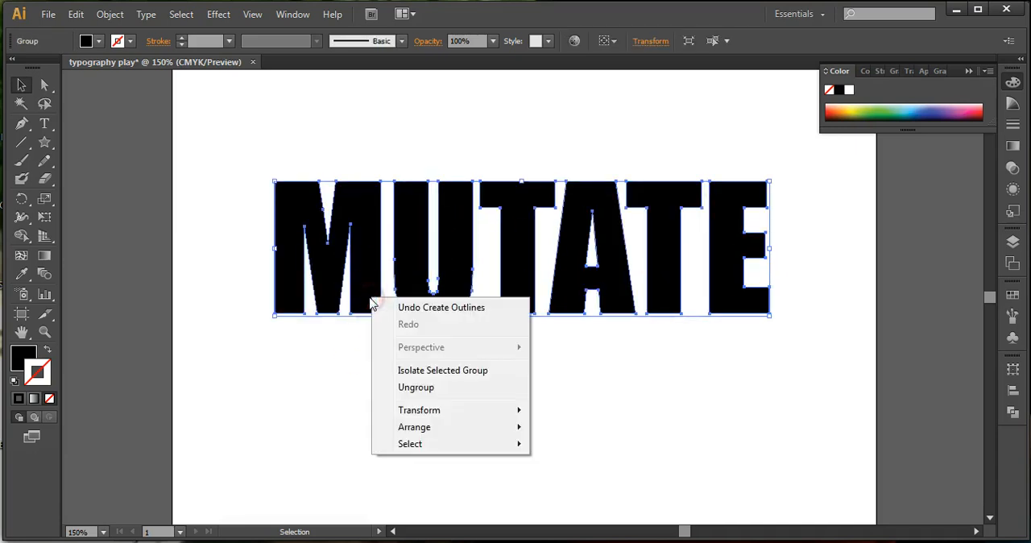
pyautogui.click(106, 12)
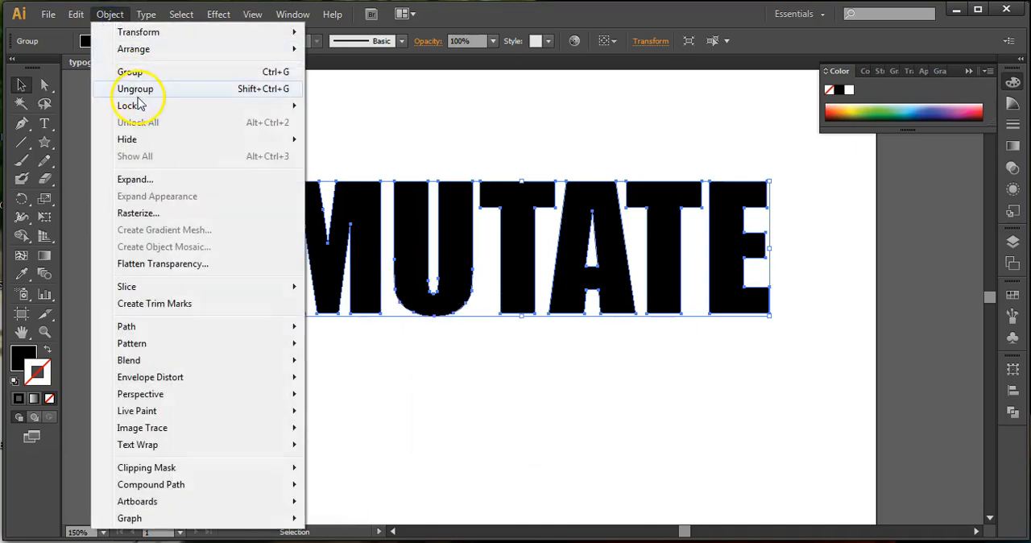
pyautogui.click(276, 92)
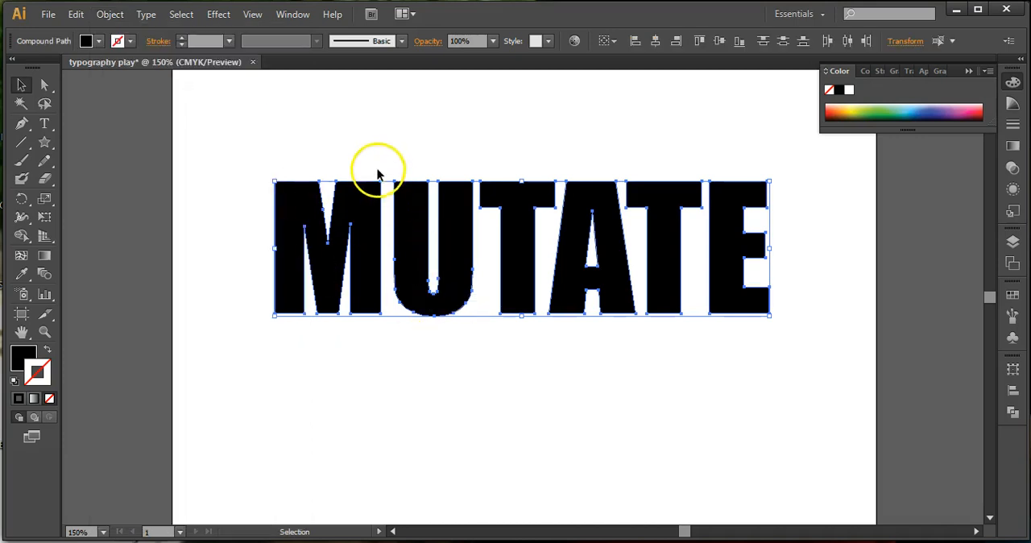
pyautogui.click(126, 187)
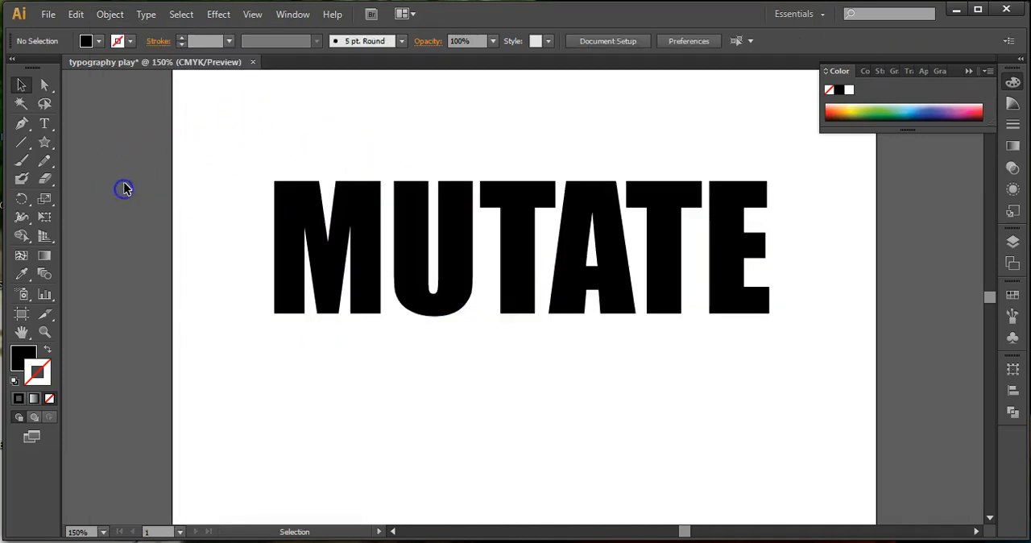
pyautogui.click(184, 16)
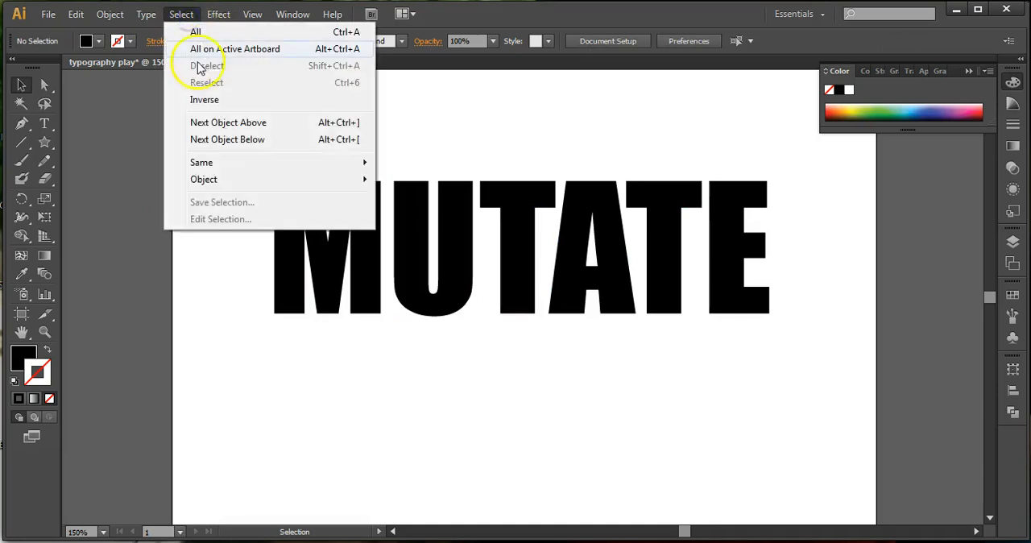
pyautogui.click(134, 177)
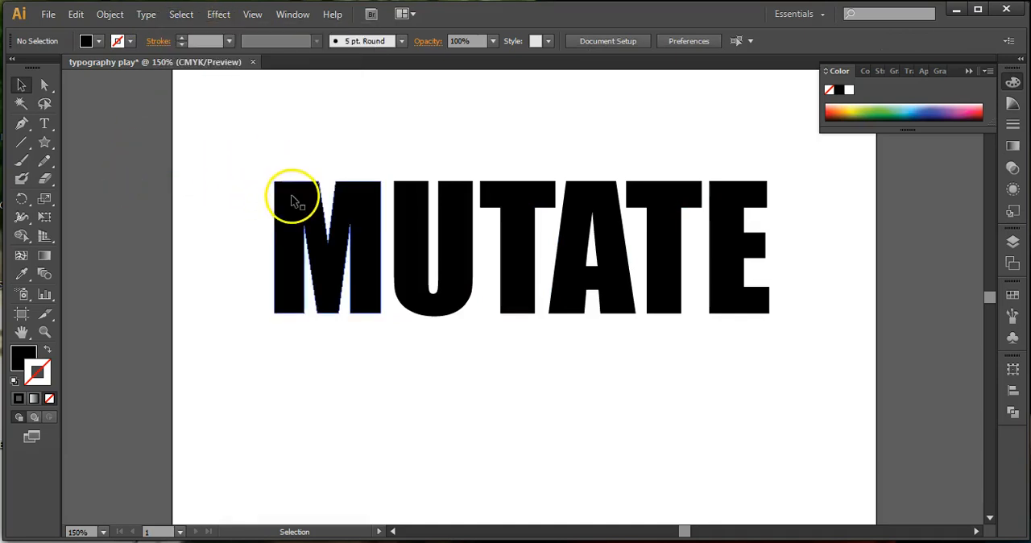
# Select only the letter M and move it slightly left, away from the U, keeping it level with the other letters.
pyautogui.click(292, 200)
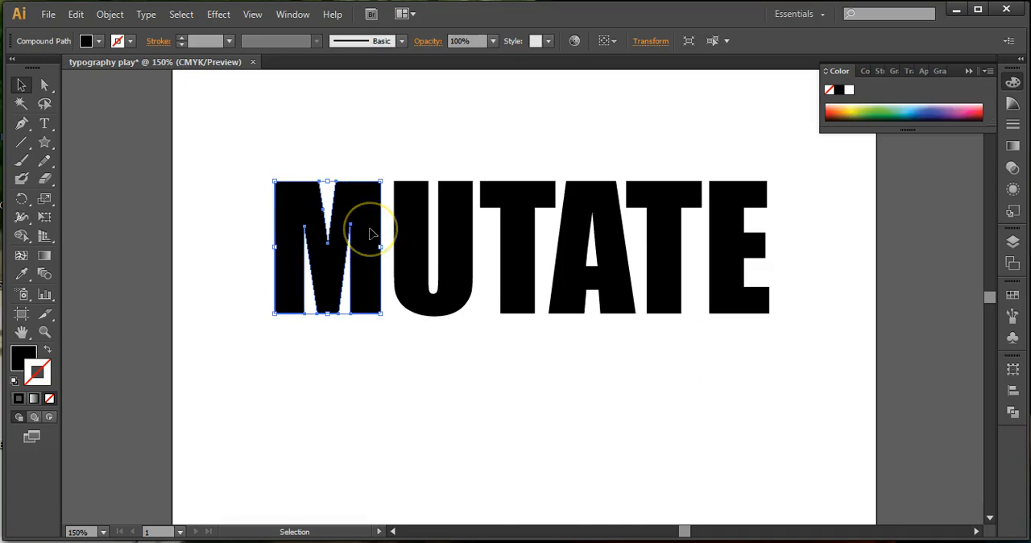
pyautogui.hotkey('ctrl', '+')
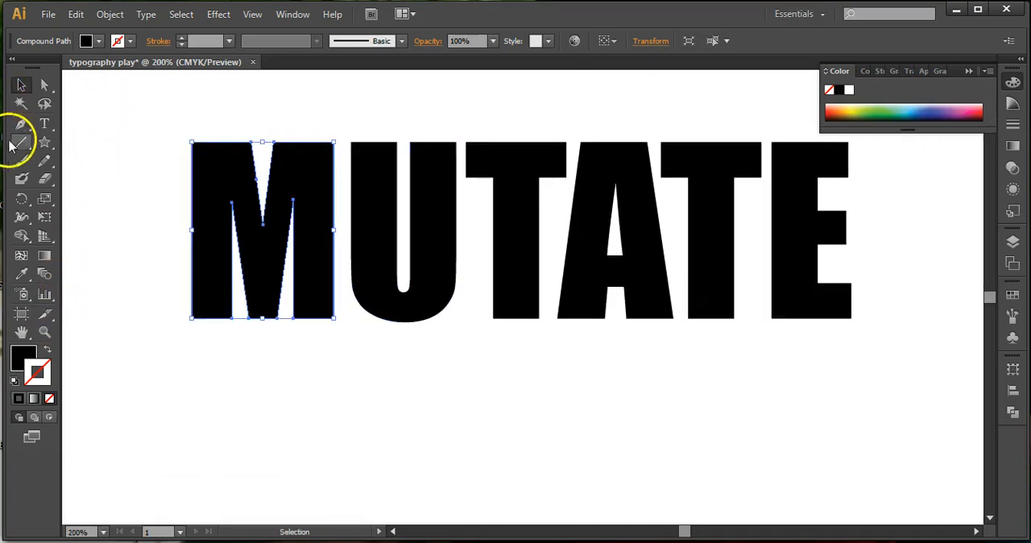
pyautogui.click(45, 331)
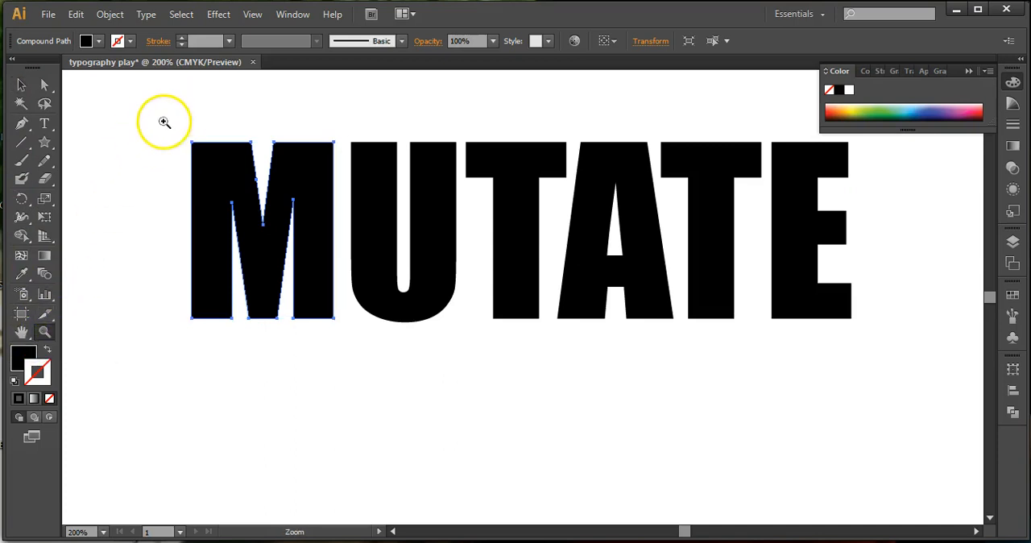
pyautogui.moveTo(151, 113); pyautogui.dragTo(346, 333)
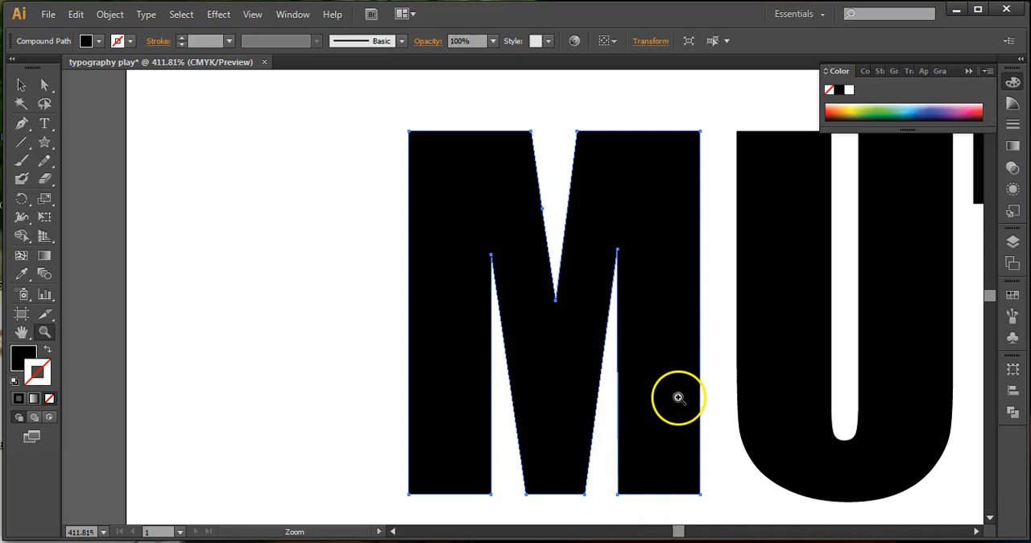
pyautogui.moveTo(678, 396); pyautogui.dragTo(433, 301)
pyautogui.moveTo(191, 262); pyautogui.dragTo(266, 357)
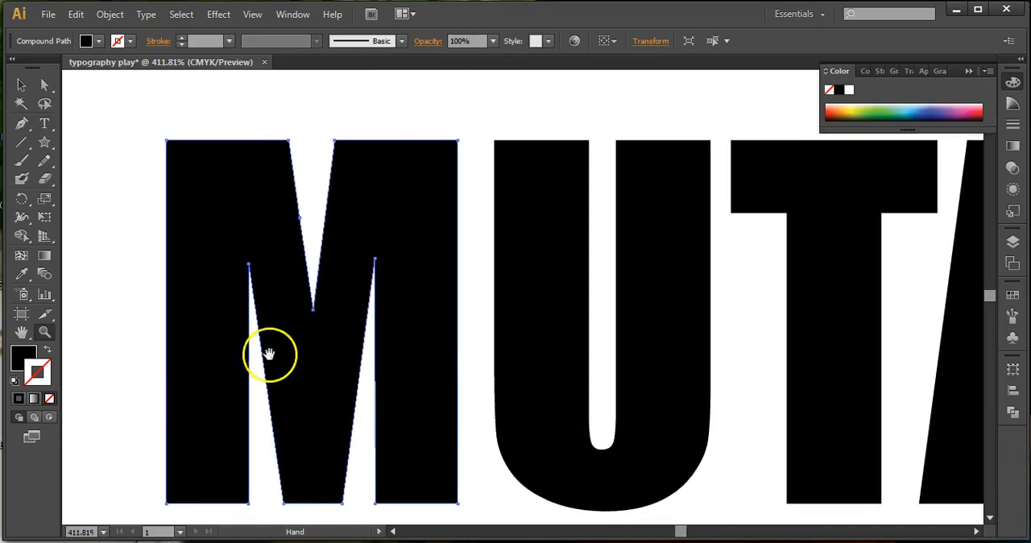
pyautogui.click(44, 331)
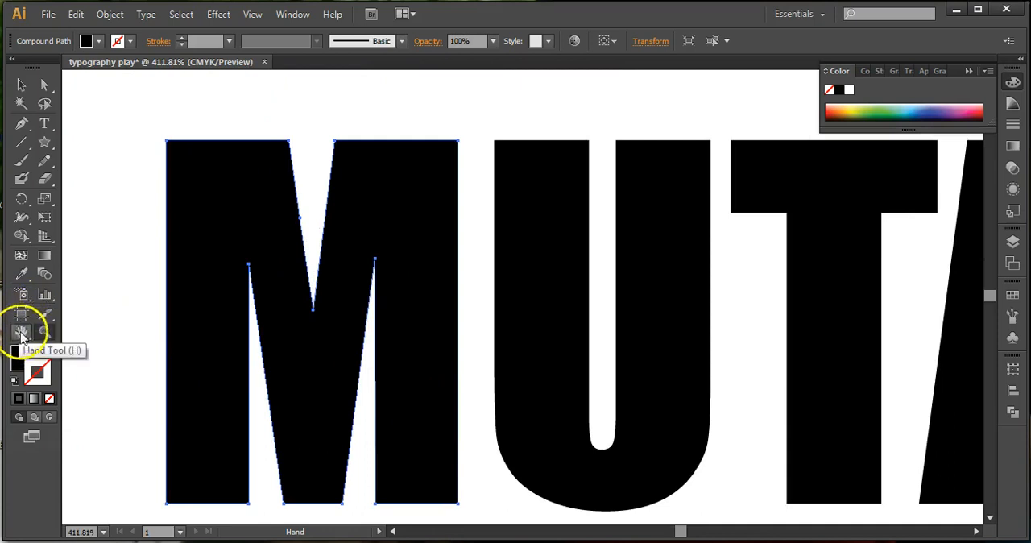
pyautogui.moveTo(308, 374); pyautogui.dragTo(379, 343)
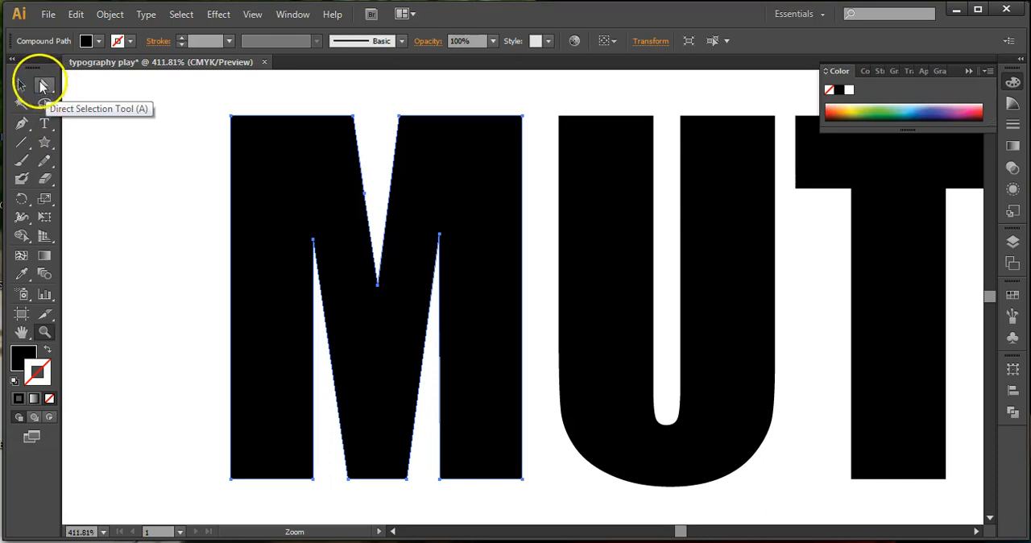
pyautogui.click(23, 85)
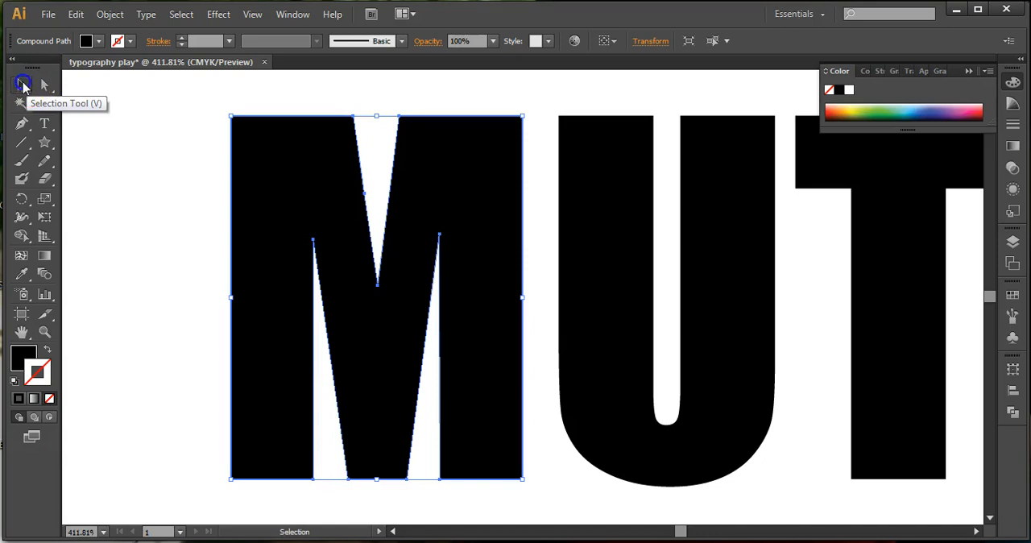
pyautogui.moveTo(254, 264); pyautogui.dragTo(206, 252)
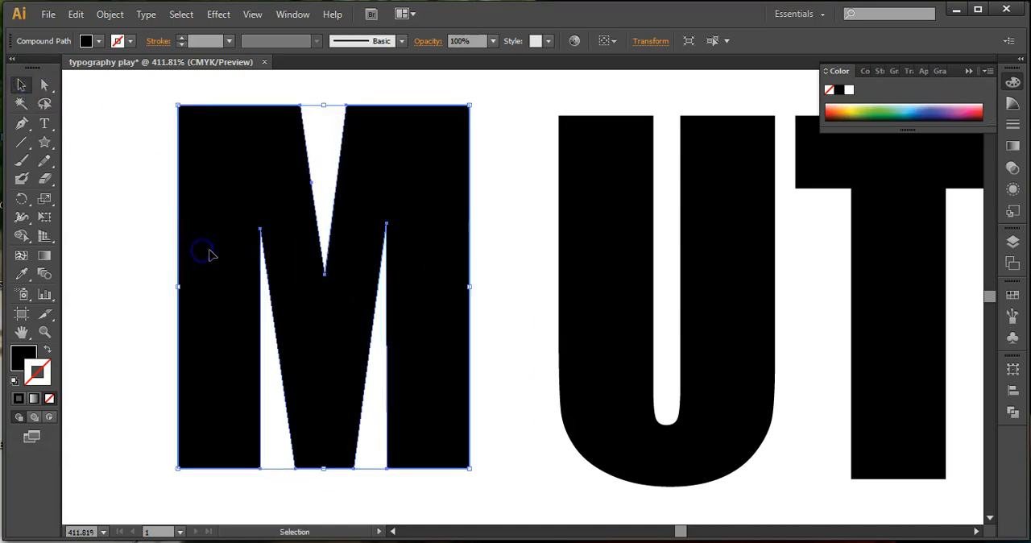
pyautogui.moveTo(225, 173); pyautogui.dragTo(266, 190)
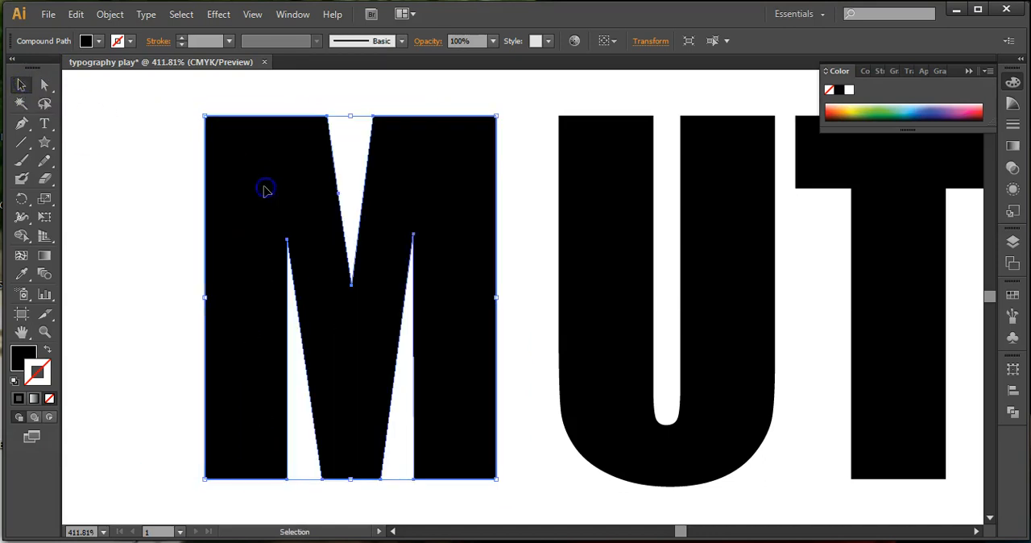
# Rotate the letter M slightly counterclockwise and widen it by stretching its left side outward.
pyautogui.moveTo(198, 113)
pyautogui.mouseDown()
pyautogui.moveTo(191, 132)
pyautogui.moveTo(182, 107)
pyautogui.moveTo(191, 123)
pyautogui.mouseUp()
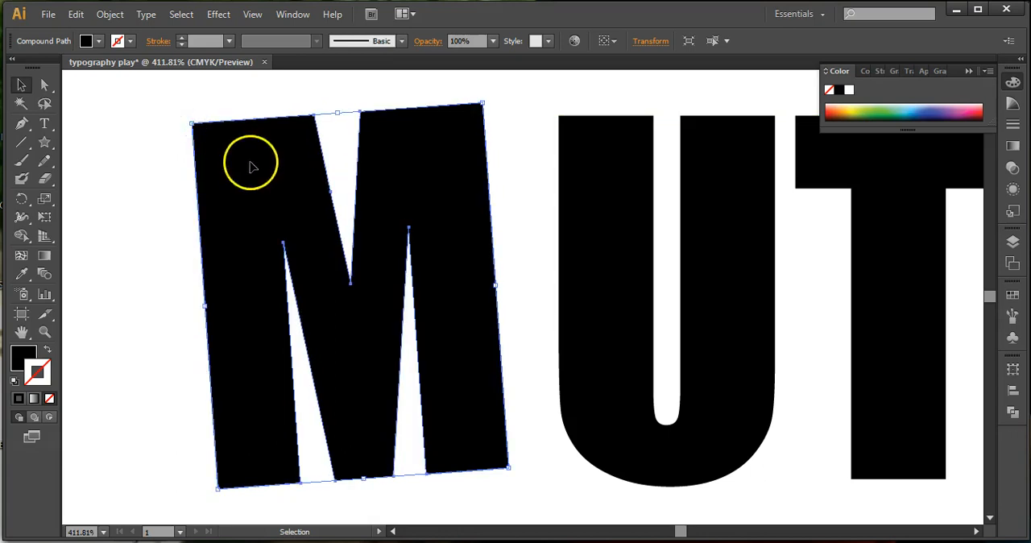
pyautogui.moveTo(203, 305)
pyautogui.mouseDown()
pyautogui.moveTo(339, 294)
pyautogui.moveTo(249, 285)
pyautogui.moveTo(67, 295)
pyautogui.moveTo(237, 297)
pyautogui.moveTo(182, 299)
pyautogui.moveTo(214, 302)
pyautogui.mouseUp()
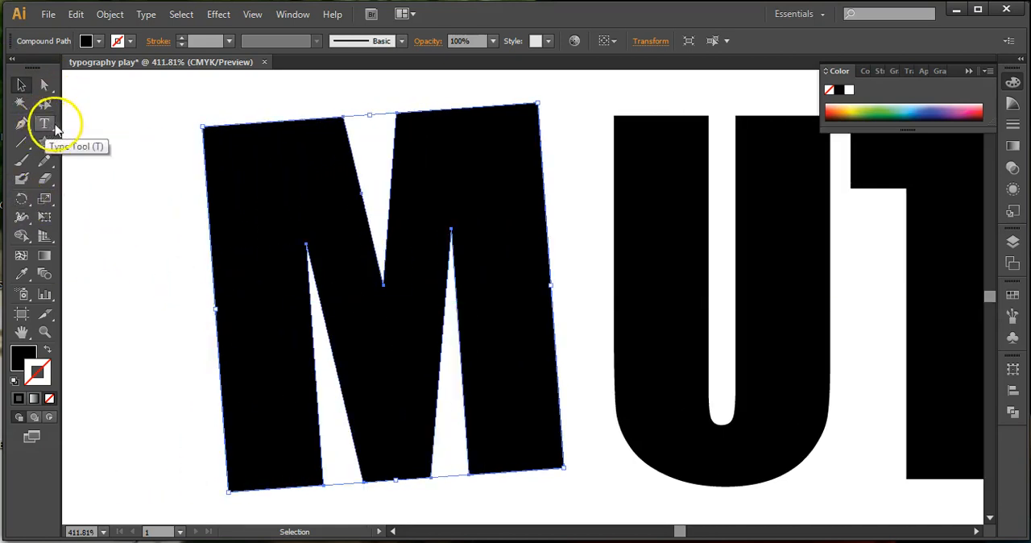
# Move the M's upper-left corner anchor point outward to about X 0.73 in, Y 4.08 in with Direct Selection.
pyautogui.click(44, 85)
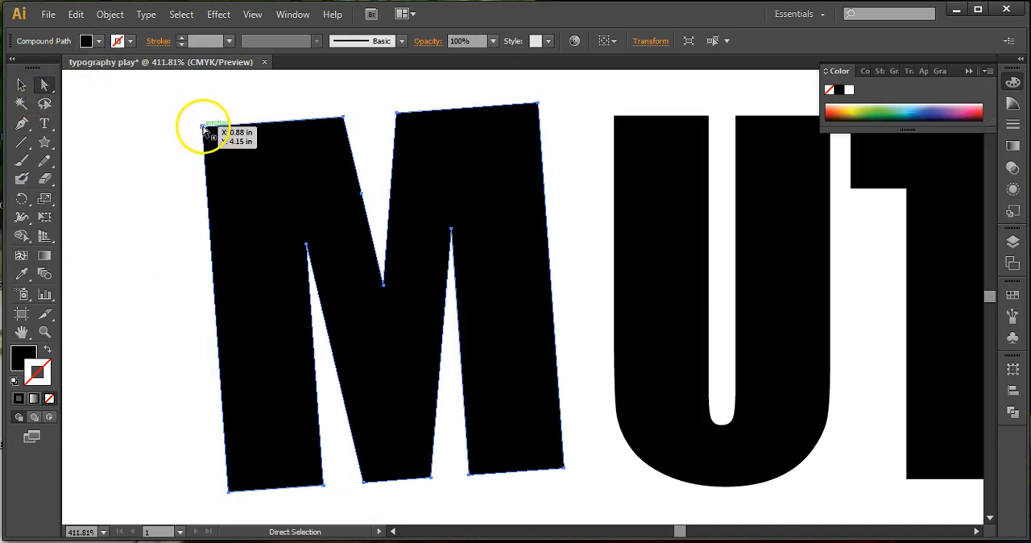
pyautogui.click(203, 127)
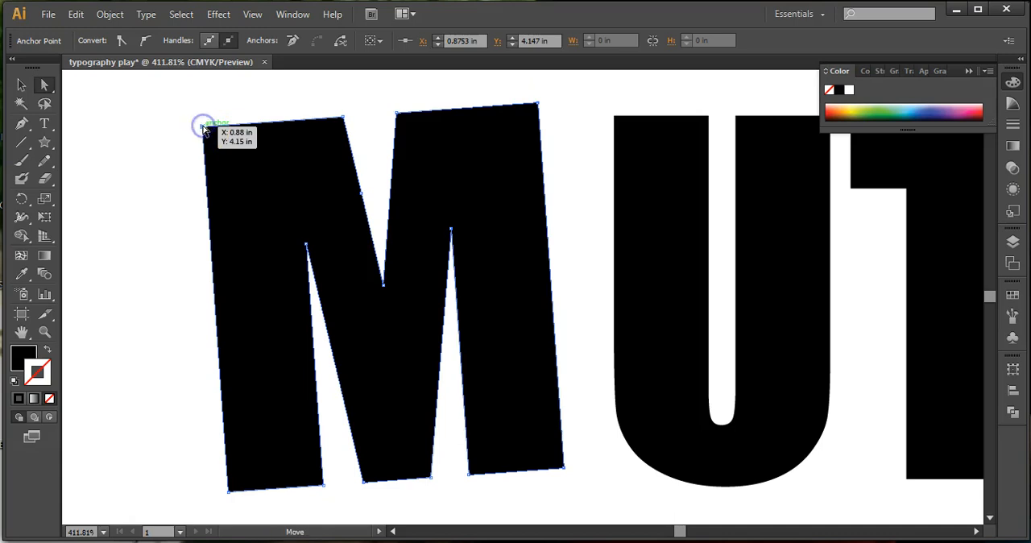
pyautogui.click(203, 128)
pyautogui.moveTo(203, 128); pyautogui.dragTo(168, 112)
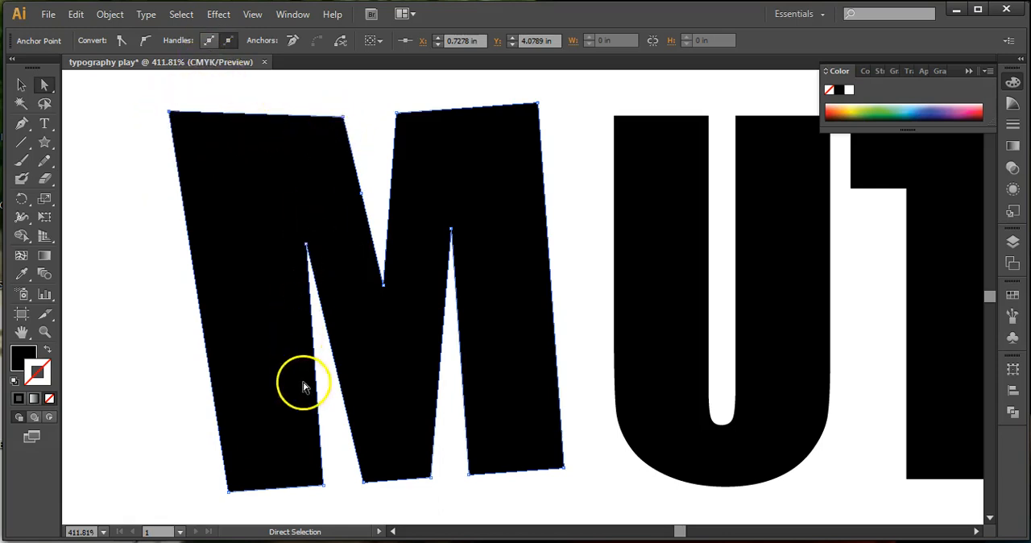
# Move the M's upper-left corner anchor point back inward to narrow the top of the left stem, and deselect the letter.
pyautogui.click(169, 111)
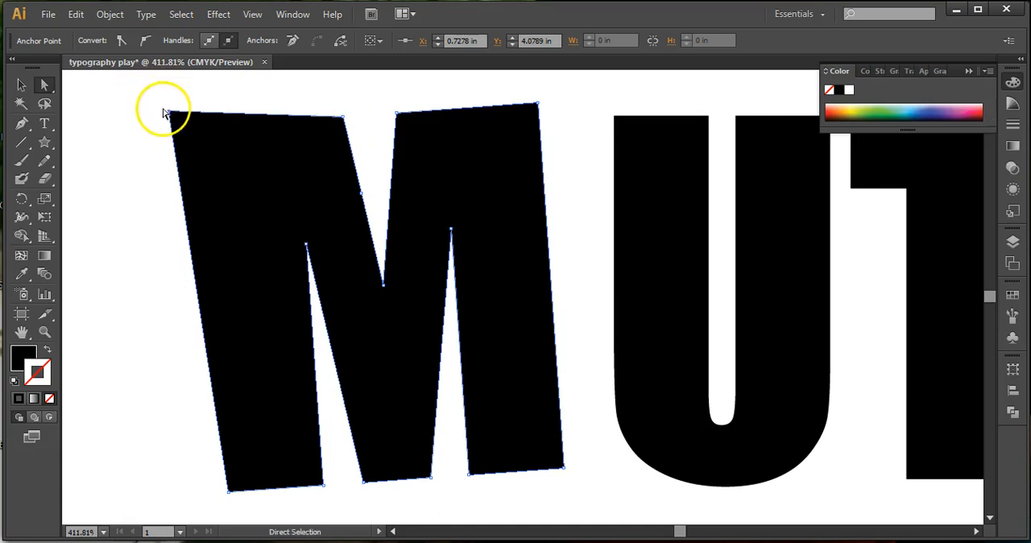
pyautogui.click(168, 113)
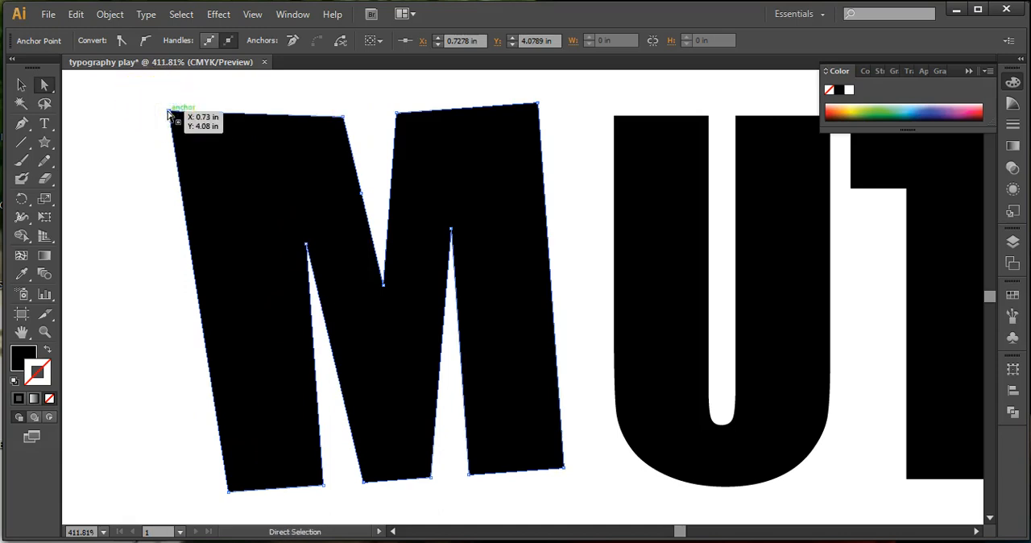
pyautogui.moveTo(167, 111); pyautogui.dragTo(211, 125)
pyautogui.click(173, 107)
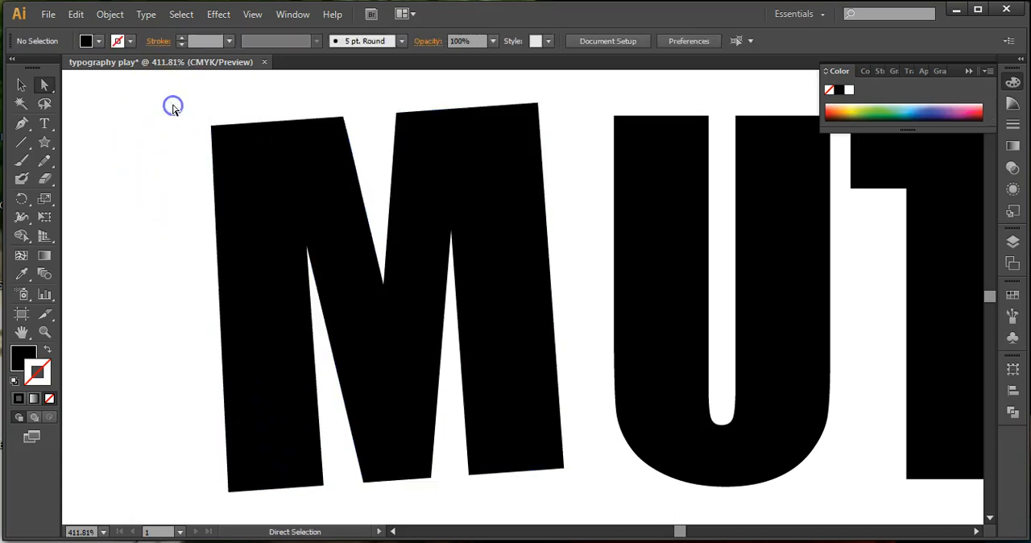
# Select the M with Direct Selection and move its left edge outward and upward so the stem's top and bottom slope.
pyautogui.click(272, 162)
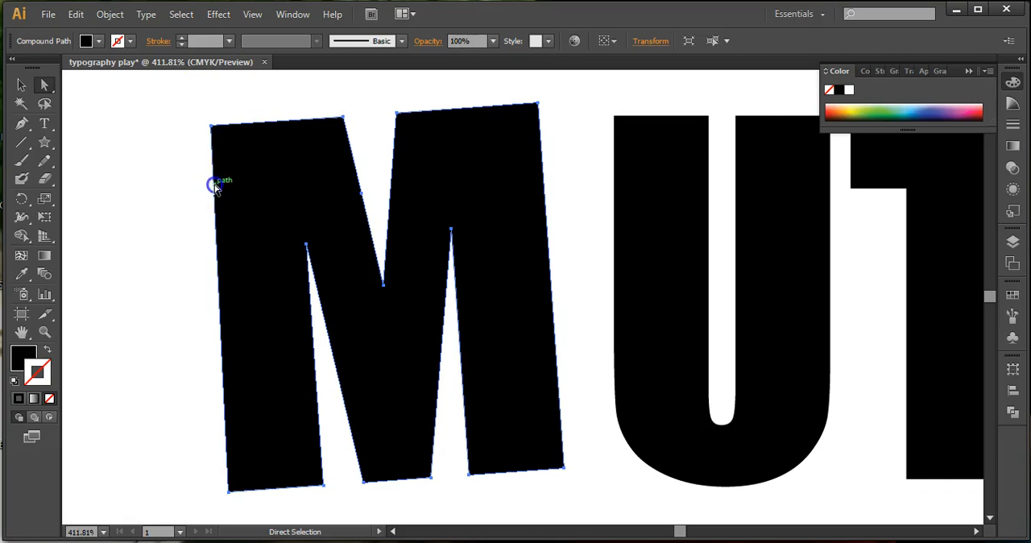
pyautogui.moveTo(214, 186); pyautogui.dragTo(184, 179)
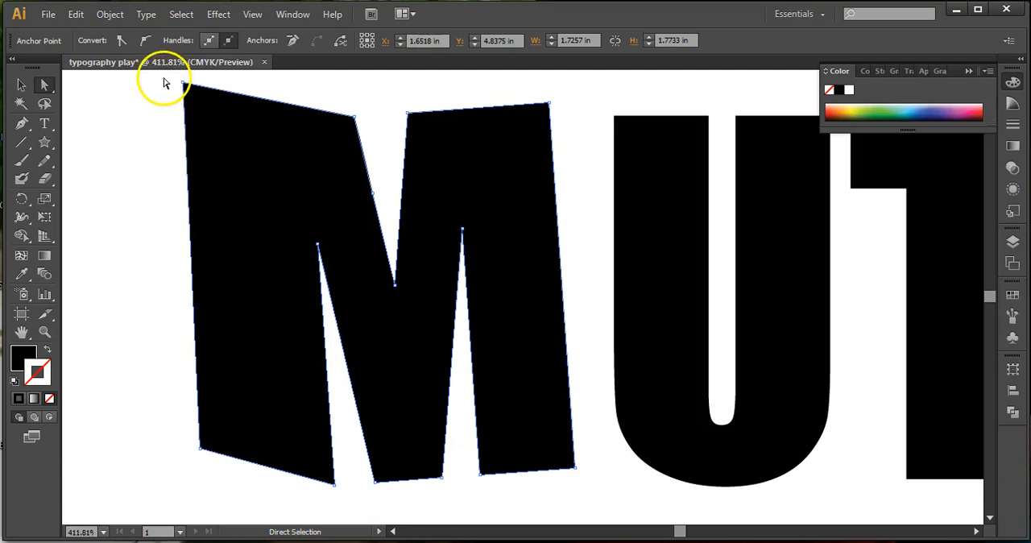
# Move the left stem's two top anchor points up and left, and shift all the M's bottom anchor points left to slant it.
pyautogui.moveTo(264, 127); pyautogui.dragTo(374, 152)
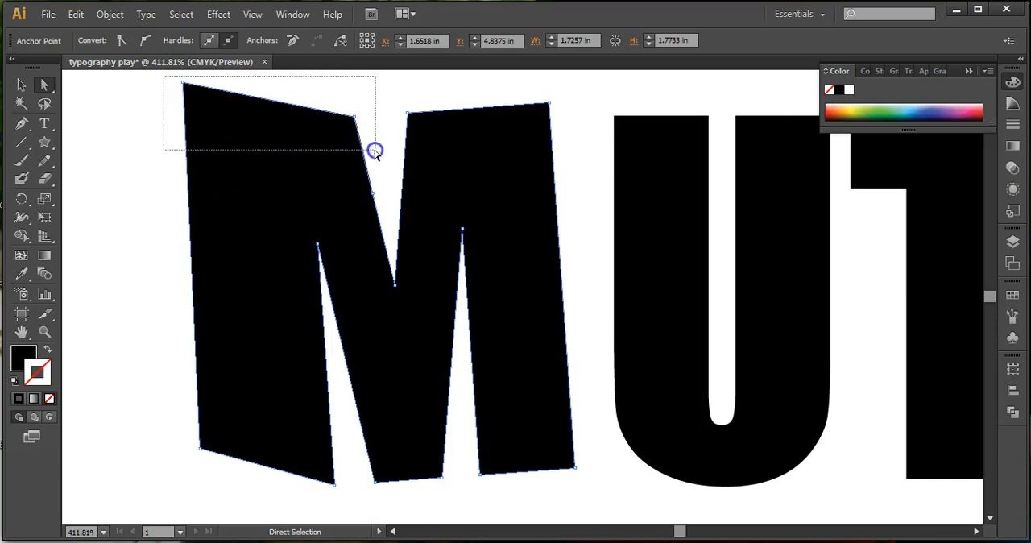
pyautogui.moveTo(379, 155); pyautogui.dragTo(347, 103)
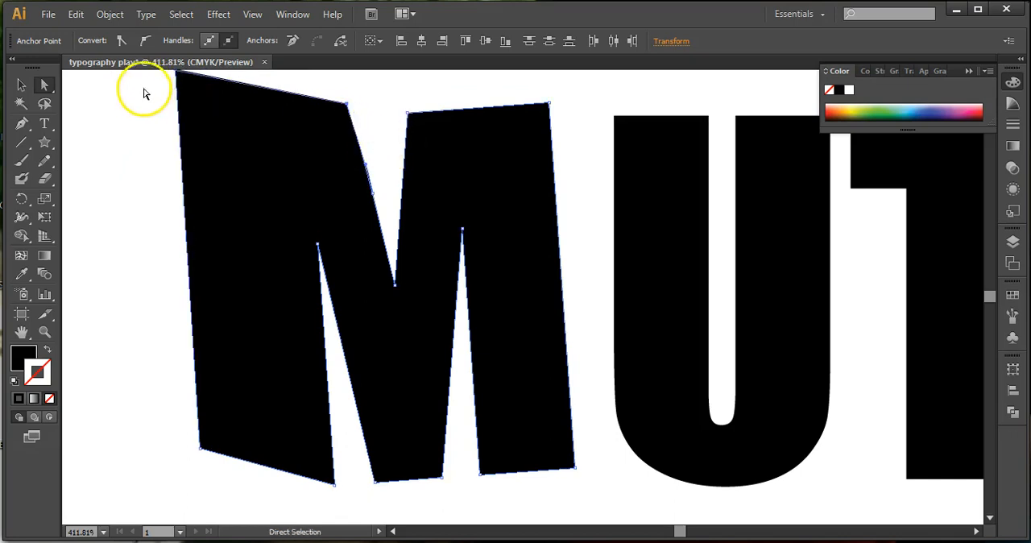
pyautogui.moveTo(133, 403); pyautogui.dragTo(441, 480)
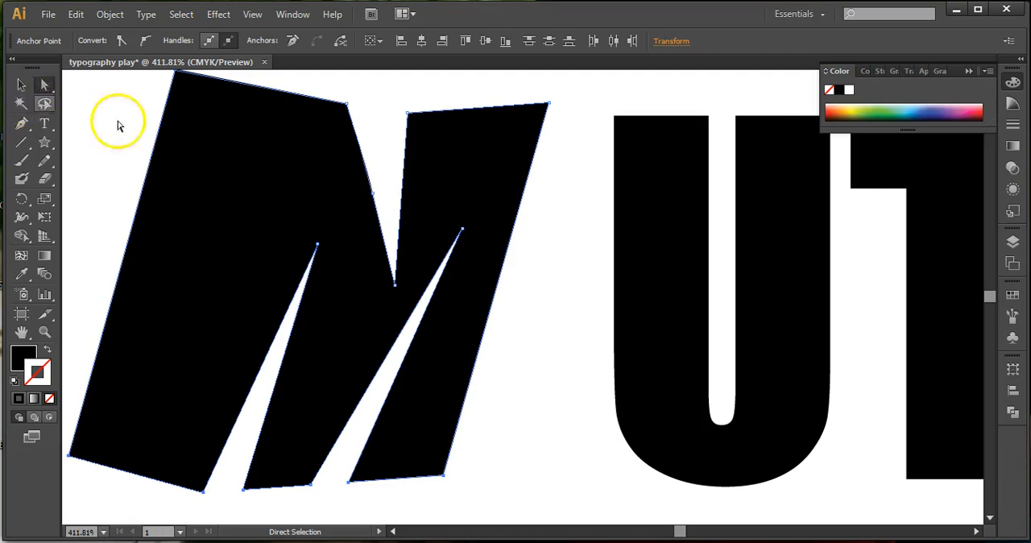
# Add three anchor points along the top edge of the M's left stem with the Add Anchor Point tool.
pyautogui.press('space')
pyautogui.moveTo(352, 224); pyautogui.dragTo(435, 269)
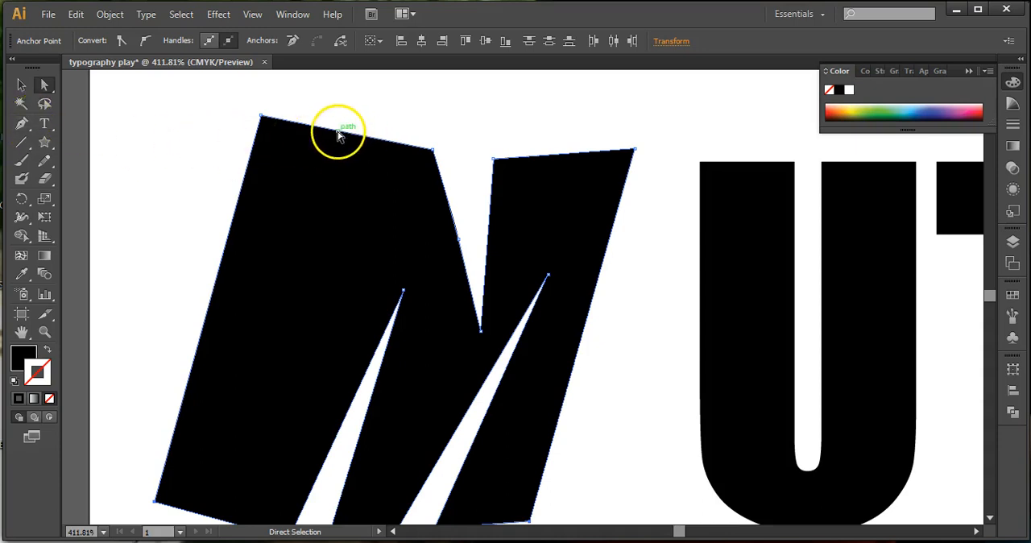
pyautogui.click(21, 125)
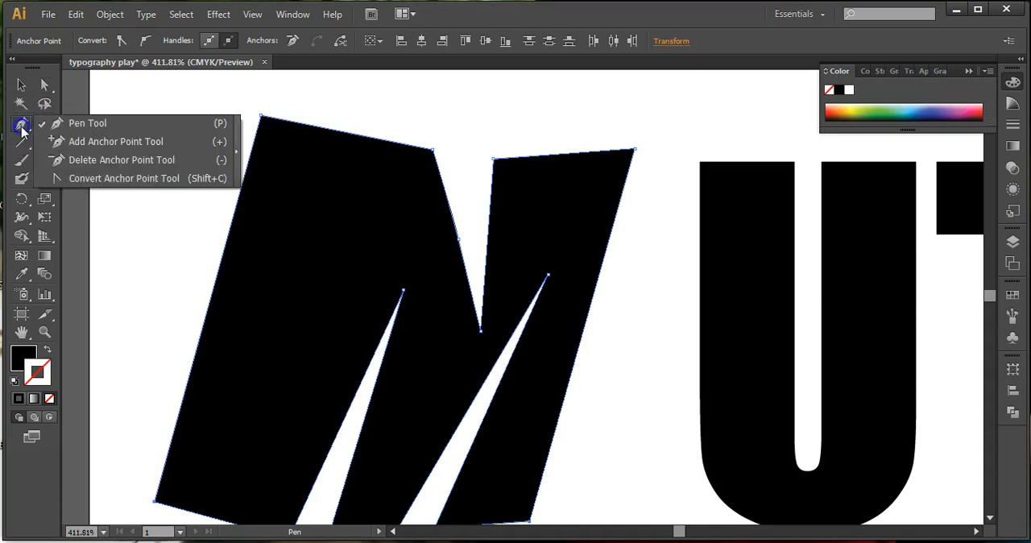
pyautogui.moveTo(22, 129); pyautogui.dragTo(64, 140)
pyautogui.click(305, 124)
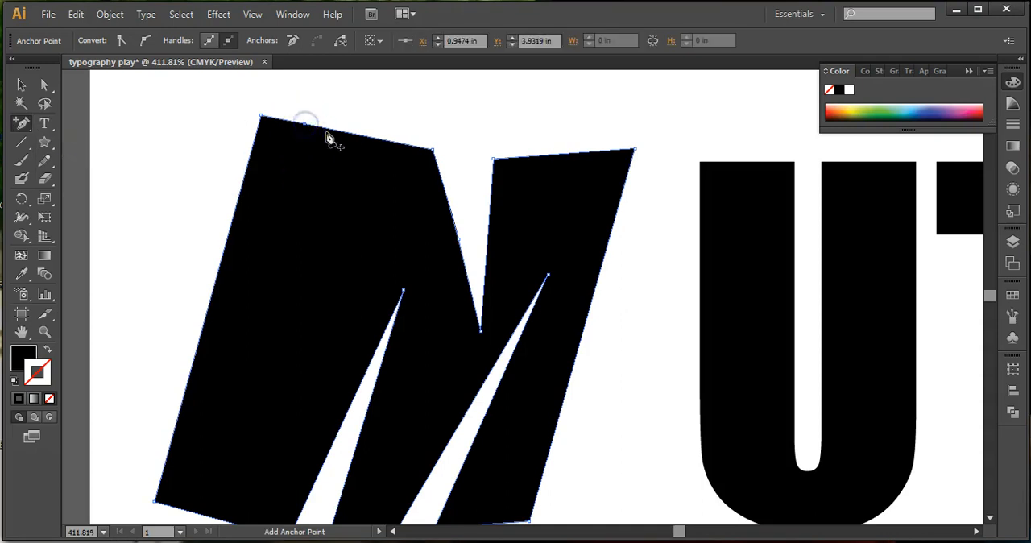
pyautogui.click(376, 141)
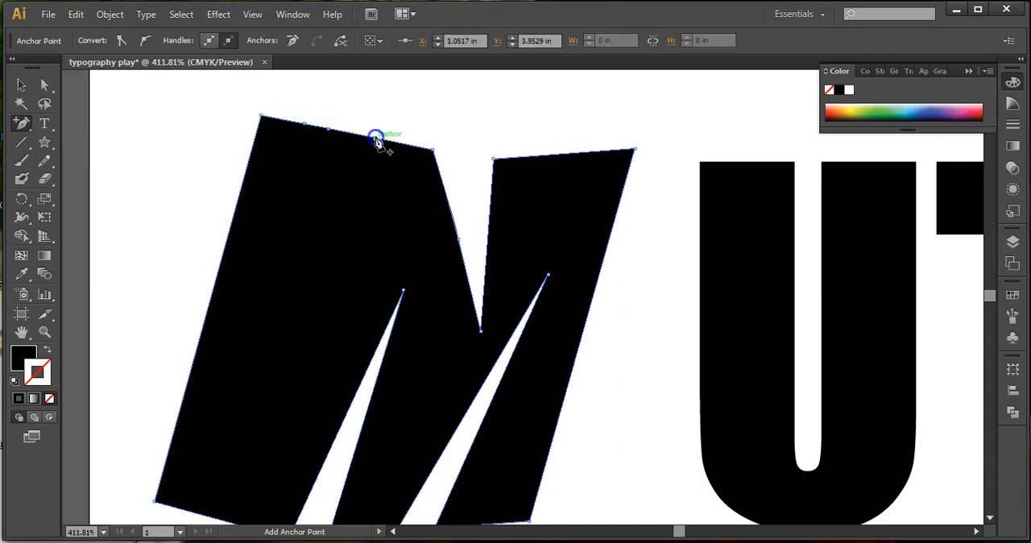
# Reposition the three new anchor points to make the left stem's top edge jagged, placing the middle one at about X 1.18 in, Y 4.00 in.
pyautogui.click(46, 86)
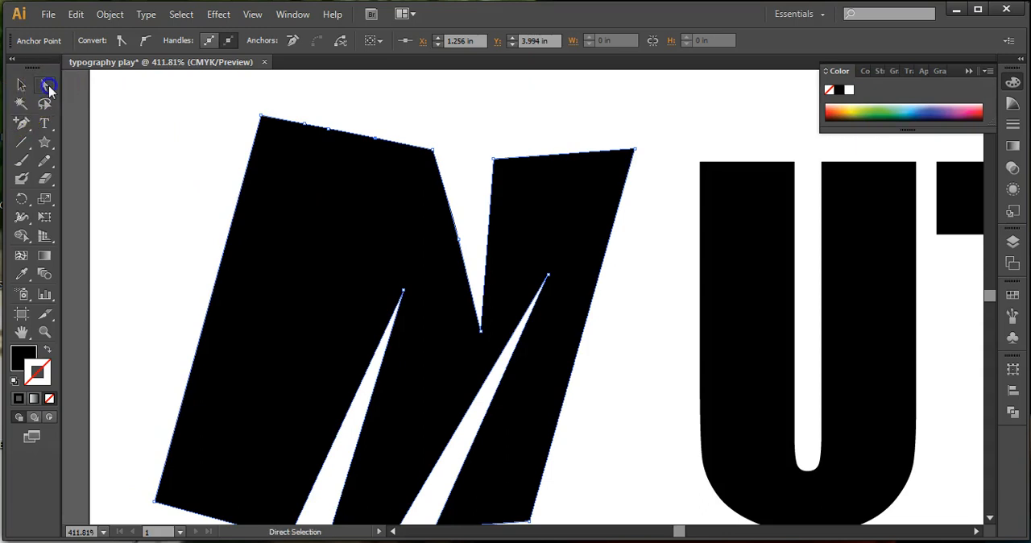
pyautogui.click(303, 125)
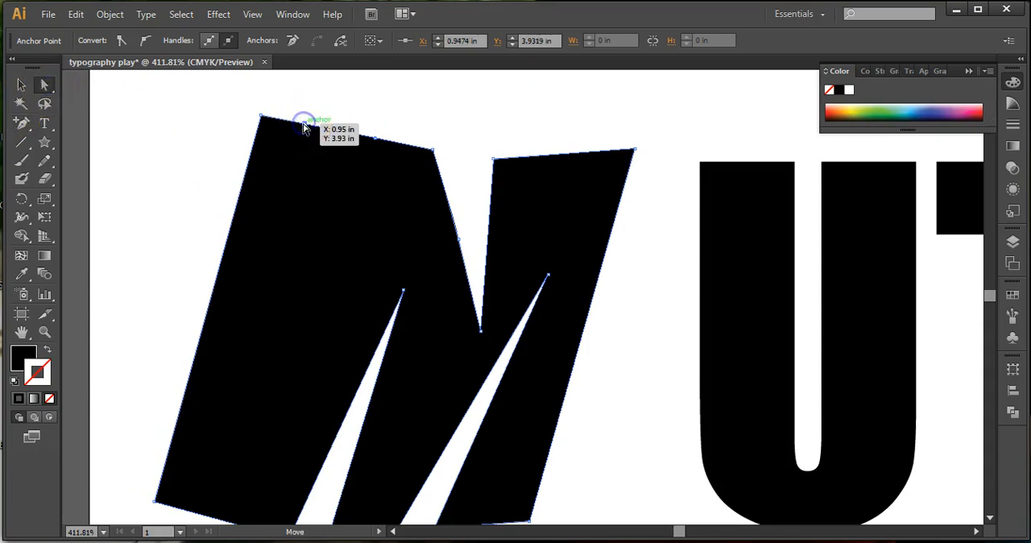
pyautogui.moveTo(327, 133); pyautogui.dragTo(323, 197)
pyautogui.click(304, 127)
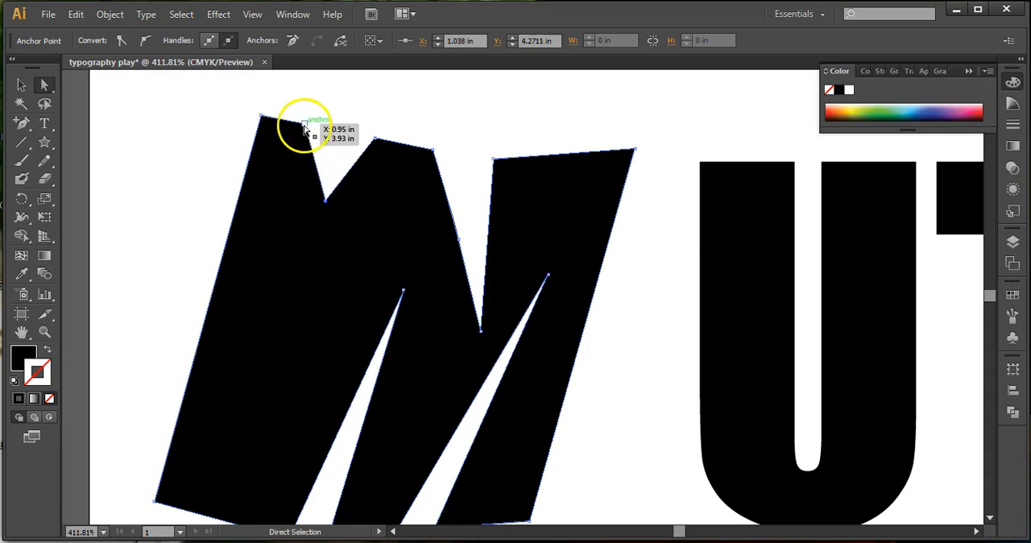
pyautogui.moveTo(304, 126); pyautogui.dragTo(264, 242)
pyautogui.click(264, 246)
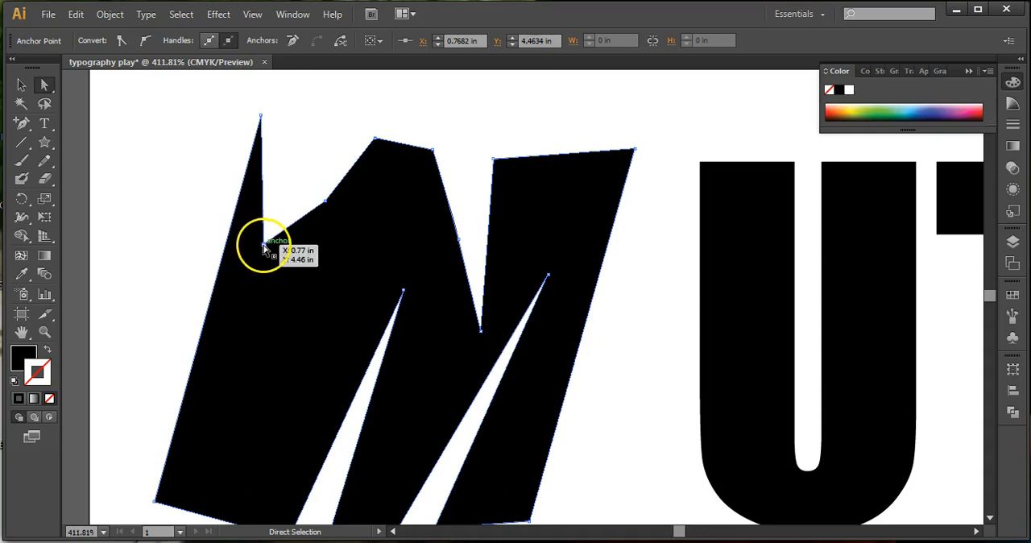
pyautogui.moveTo(265, 246); pyautogui.dragTo(345, 100)
pyautogui.moveTo(375, 145); pyautogui.dragTo(402, 127)
pyautogui.click(326, 201)
pyautogui.moveTo(326, 201); pyautogui.dragTo(358, 139)
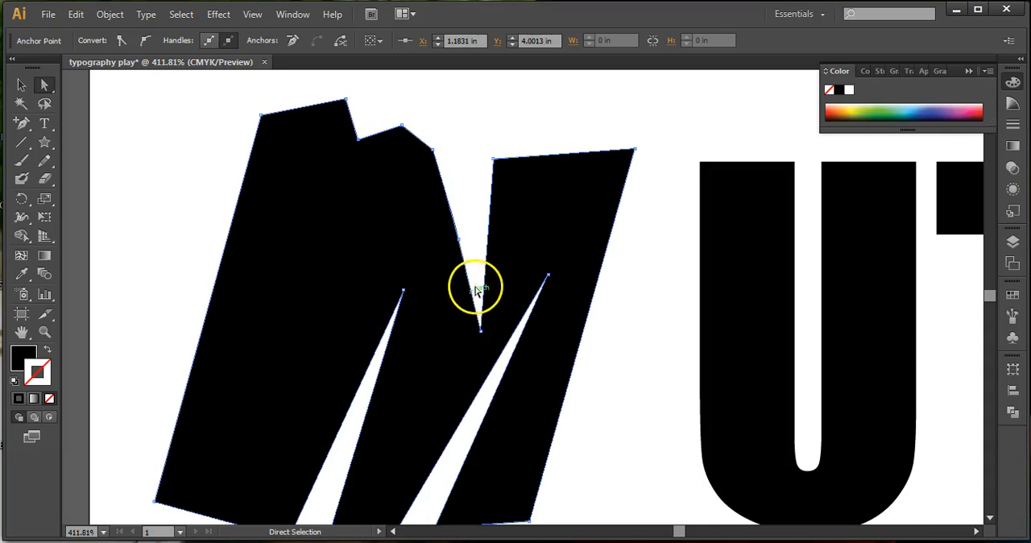
# Move the lowest anchor point of the M's central V down and left to about X 1.61 in, Y 4.93 in.
pyautogui.click(481, 335)
pyautogui.moveTo(480, 335); pyautogui.dragTo(455, 350)
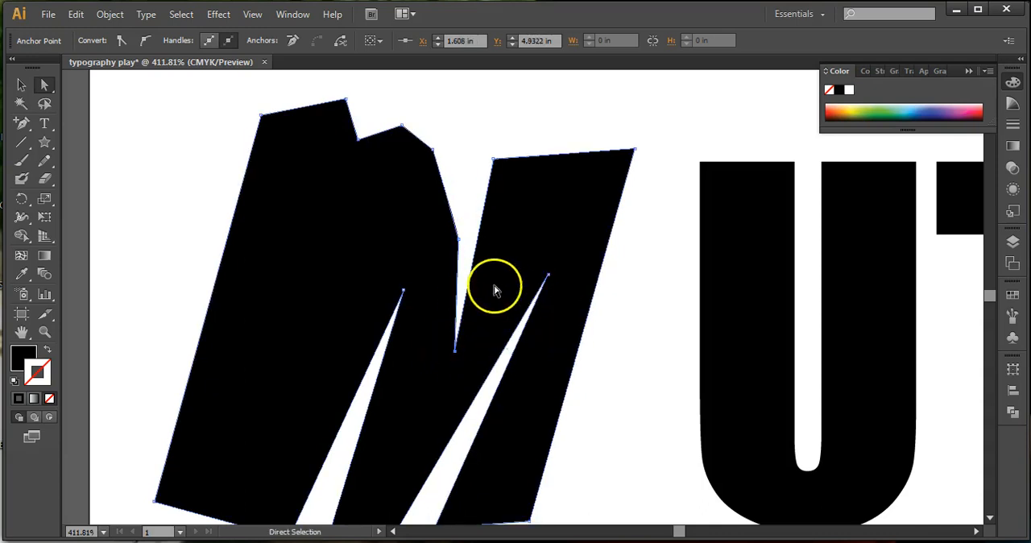